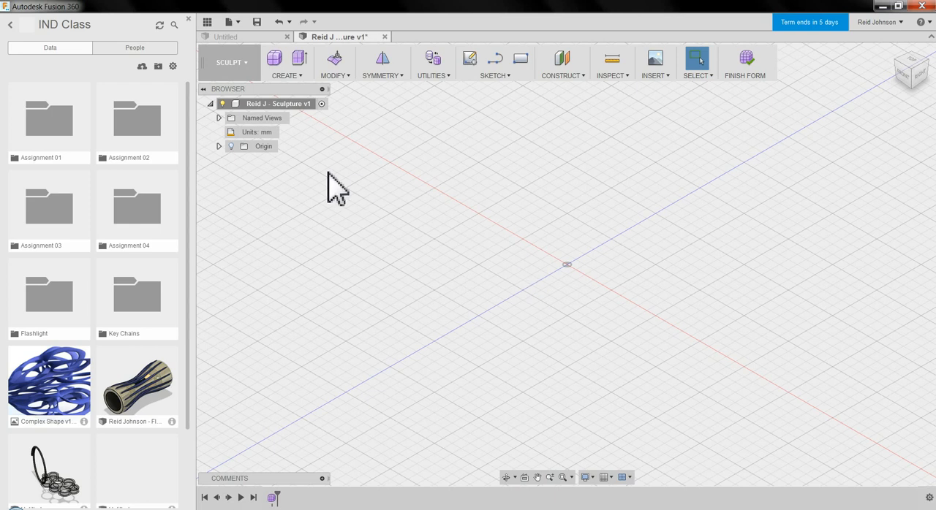
left_click(287, 76)
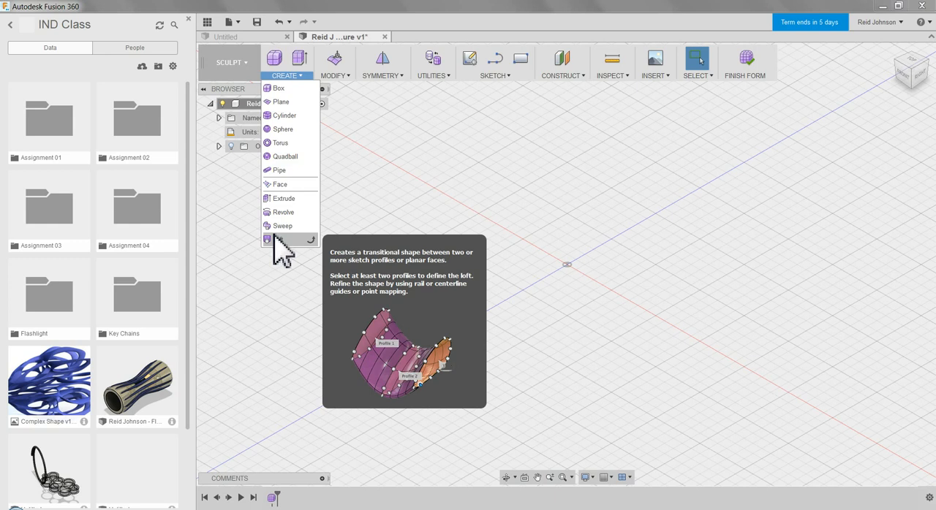
left_click(336, 76)
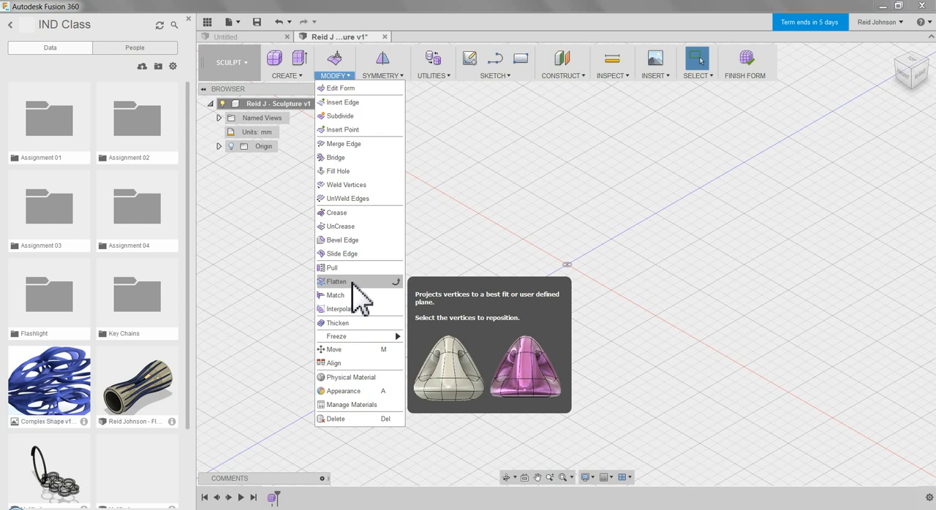
Draw the base of a center-rectangle T-Spline box on the horizontal origin plane, about 3 mm by 37 mm.
left_click(293, 78)
left_click(284, 76)
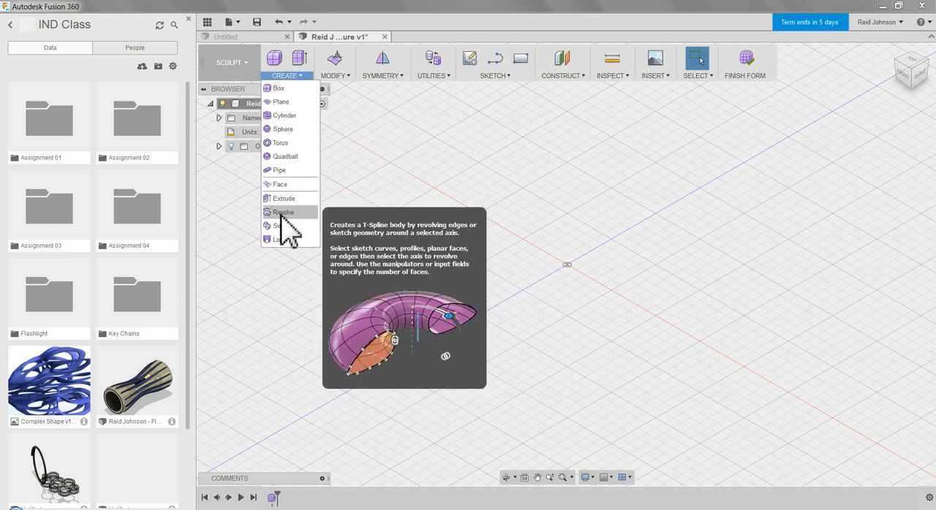
left_click(280, 89)
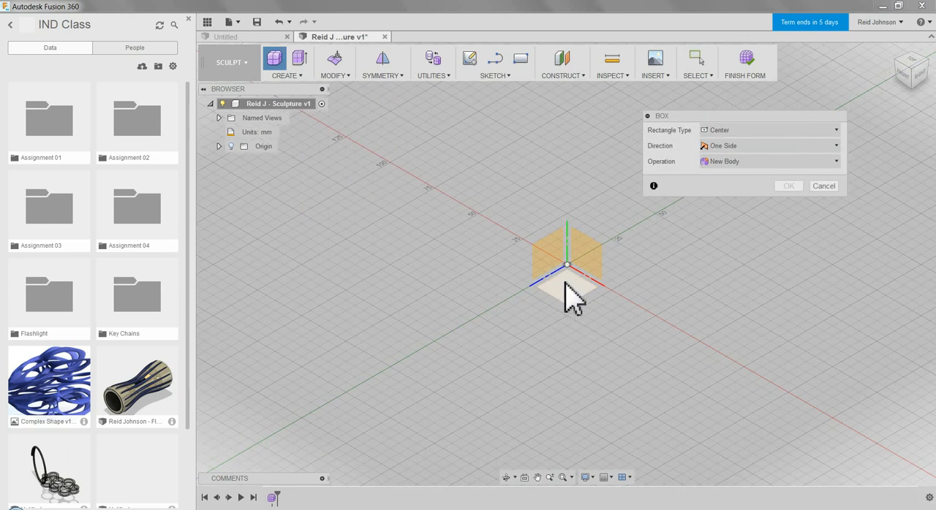
left_click(569, 291)
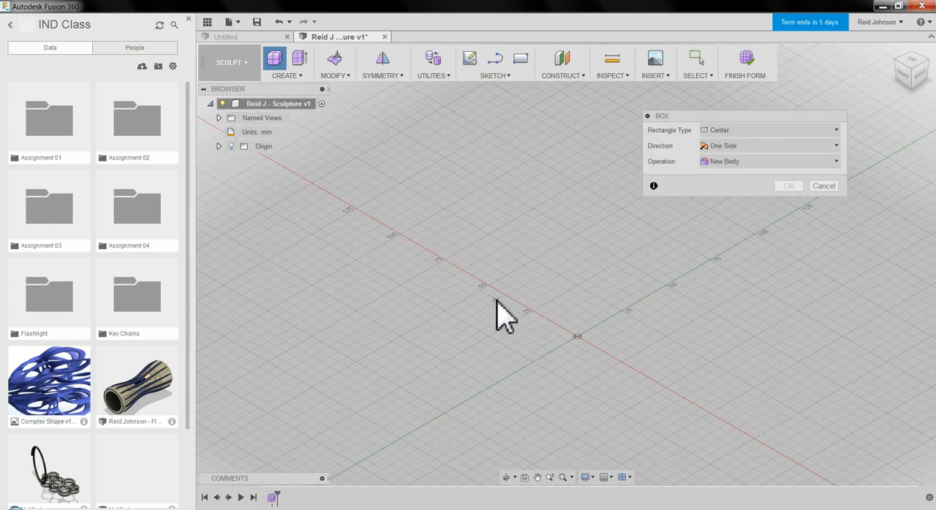
left_click(499, 296)
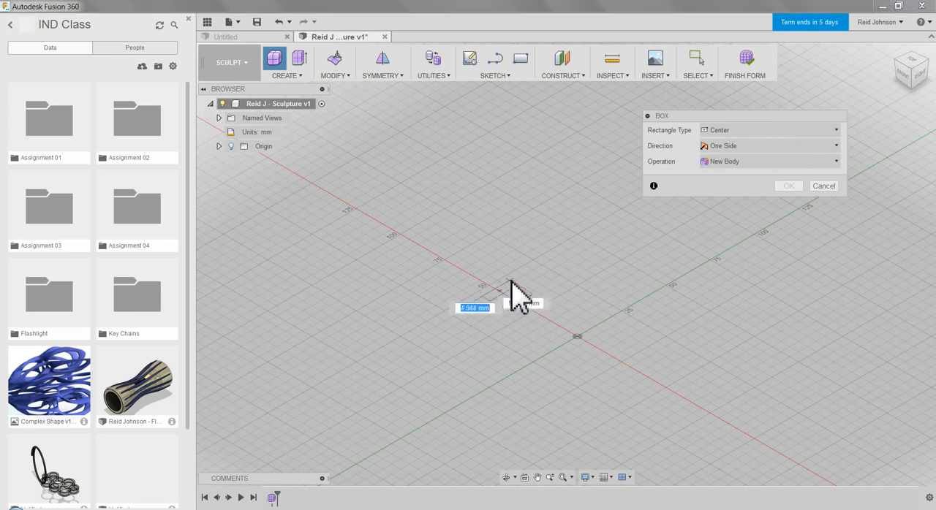
left_click(531, 270)
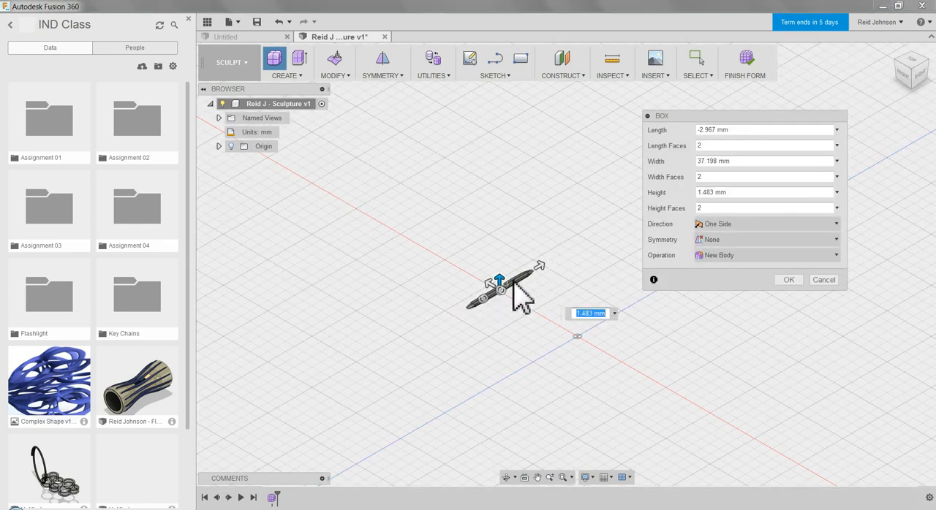
Stretch the box to a height of about 132.5 mm with 4 height faces and accept it.
left_click_drag(516, 272, 504, 128)
middle_click_drag(497, 136, 489, 284)
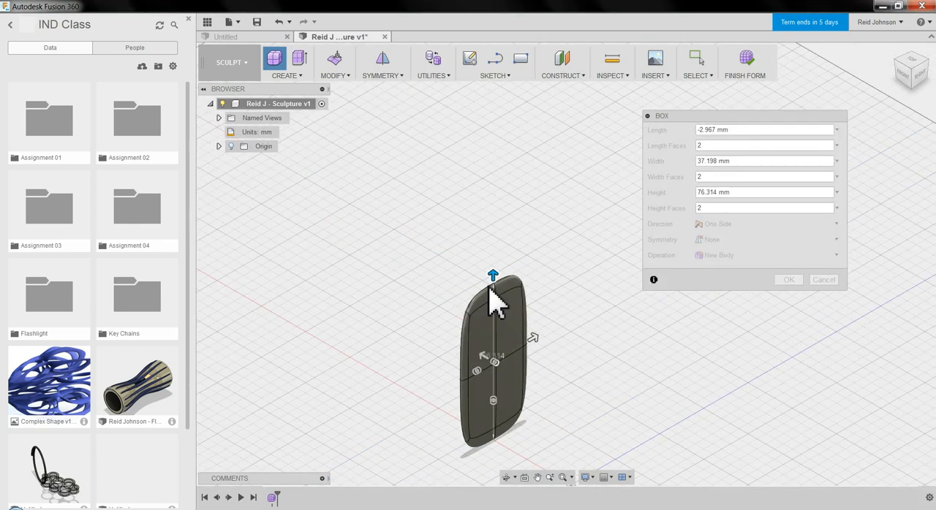
left_click_drag(495, 276, 495, 161)
left_click_drag(495, 373, 492, 345)
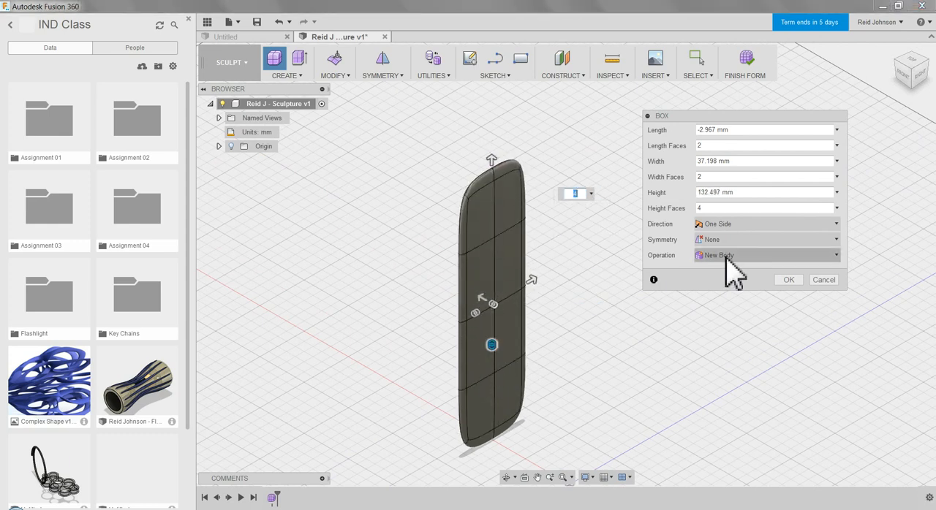
left_click(788, 280)
Edit the form by moving the vertical edge loop along the middle of the box slightly off its face, then clear the selection.
middle_click_drag(665, 309, 652, 261, "shift")
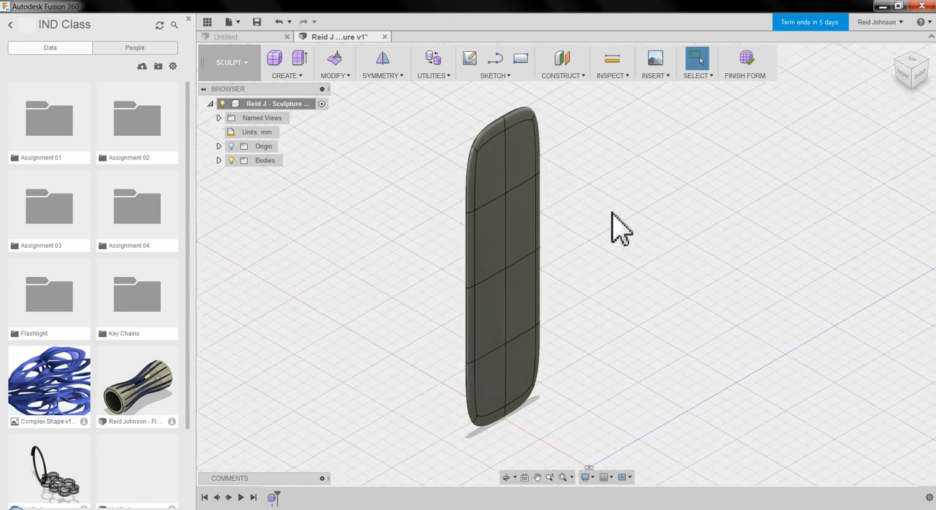
right_click(585, 189)
left_click(616, 177)
middle_click_drag(568, 209, 560, 268, "shift")
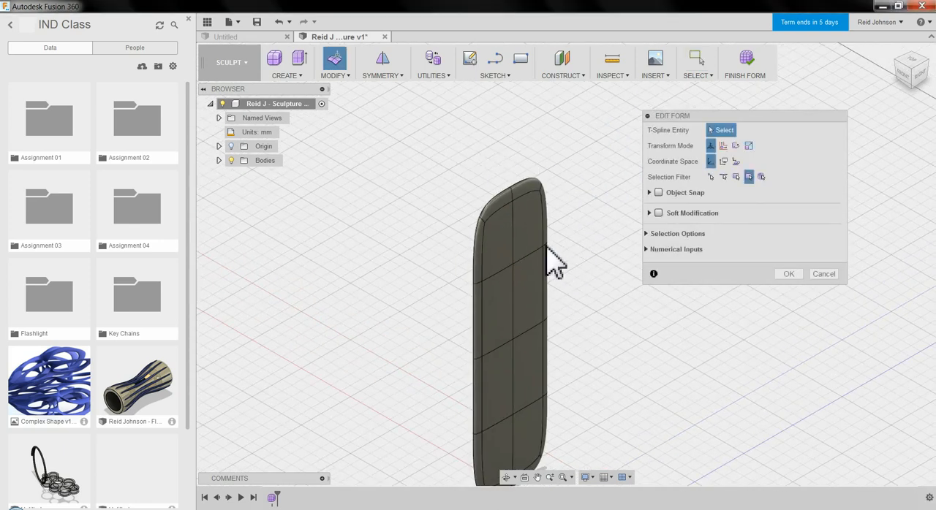
double_click(514, 236)
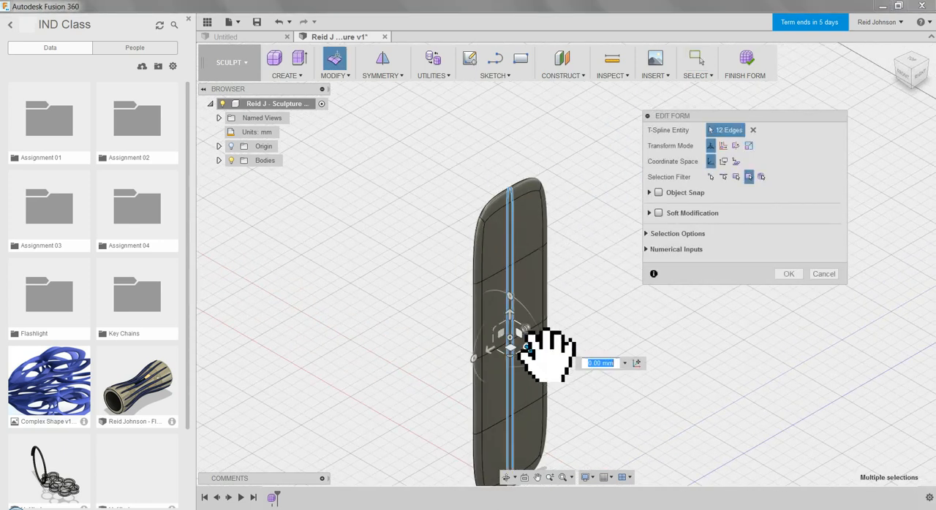
left_click_drag(530, 351, 521, 344)
left_click(452, 194)
With Soft Modification on, shift the top end's edges and faces about -4.4 mm along the box's thin direction and accept.
left_click_drag(424, 132, 577, 256)
middle_click_drag(512, 282, 550, 268, "shift")
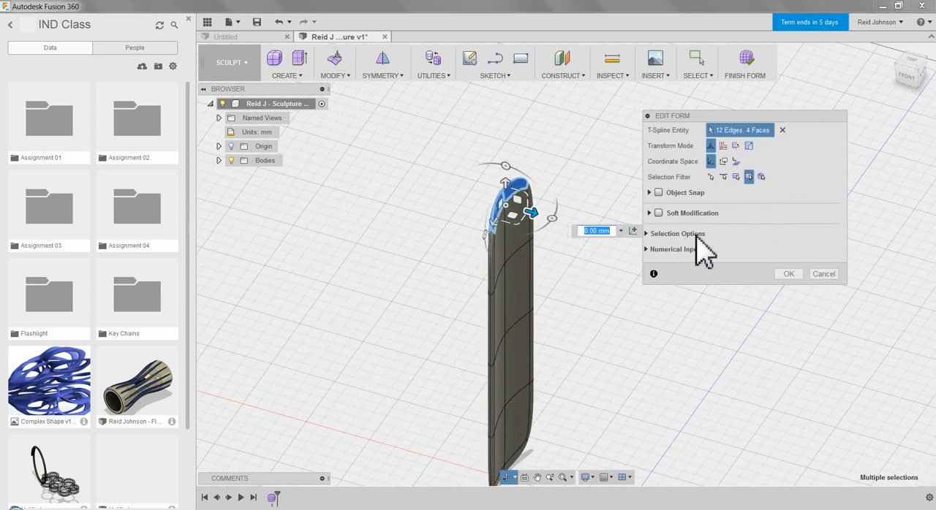
left_click(648, 213)
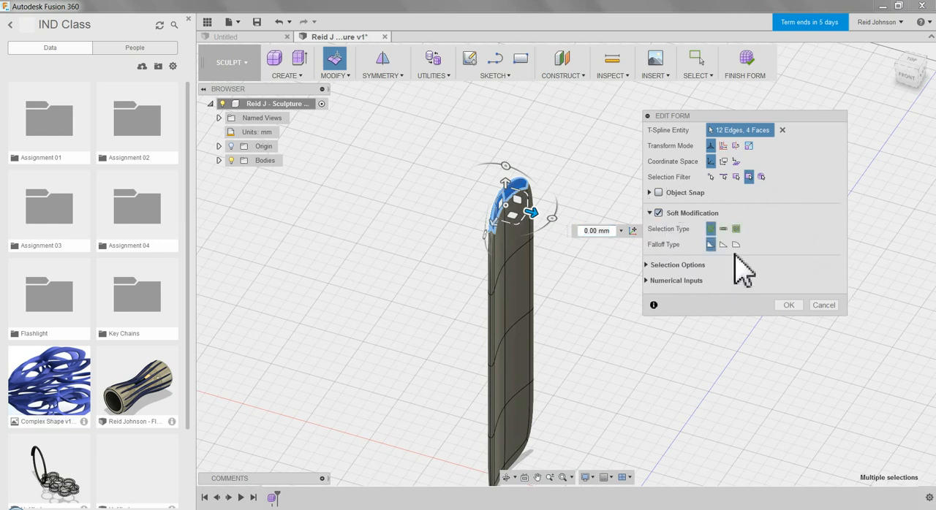
left_click_drag(533, 212, 549, 232)
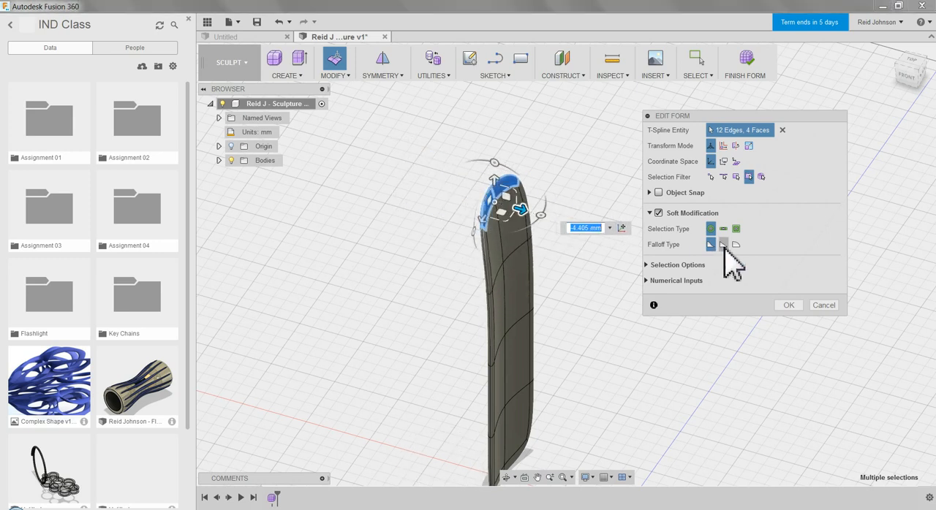
left_click(788, 305)
Edit the form again with Soft Modification, moving the top end about -27.9 mm using a 68.57 mm radius and the second falloff type.
right_click(586, 192)
left_click(625, 194)
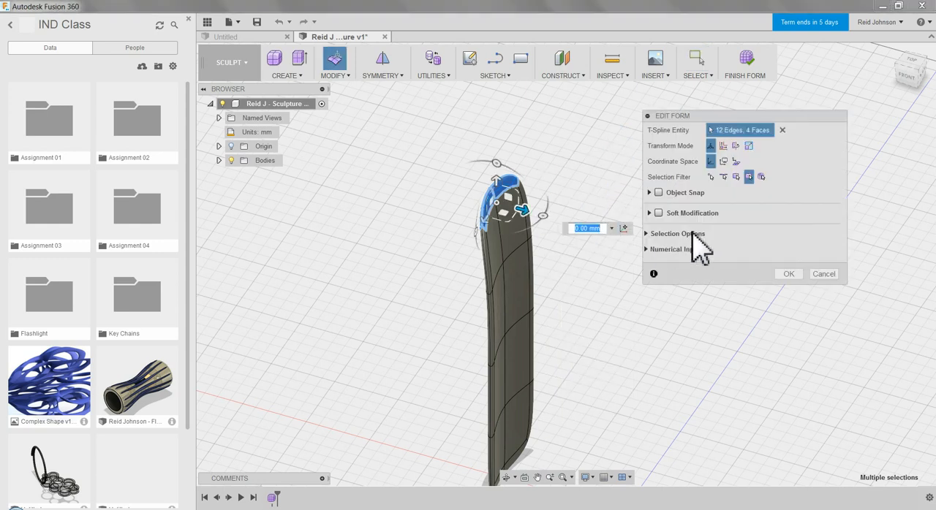
left_click(659, 213)
left_click_drag(547, 220, 453, 221)
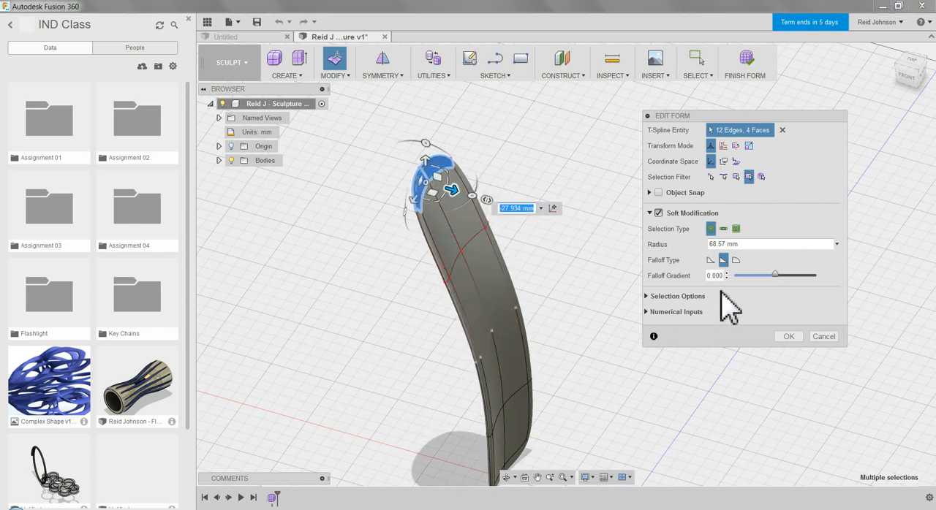
left_click(735, 260)
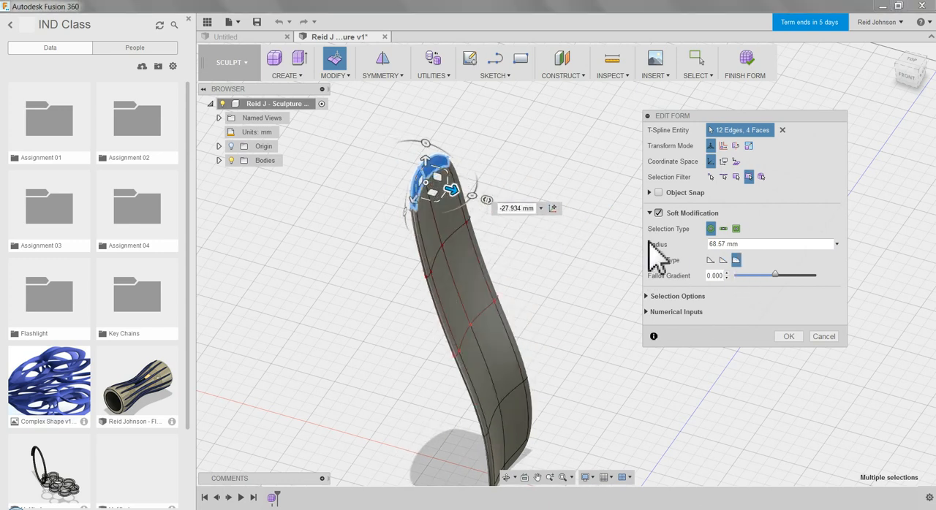
left_click(723, 260)
Scale the selected top end down so the bent form tapers to a narrow tip, and accept the edit.
middle_click_drag(609, 302, 516, 253)
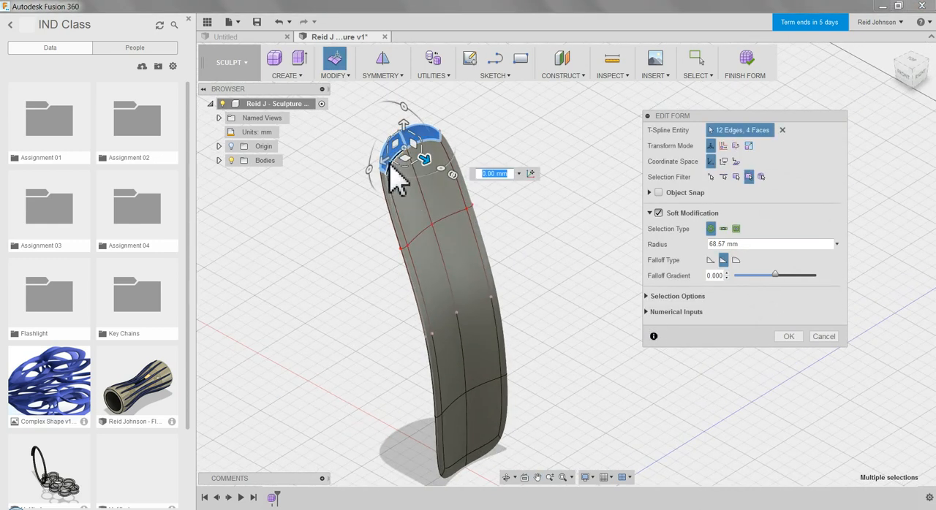
left_click_drag(418, 168, 422, 168)
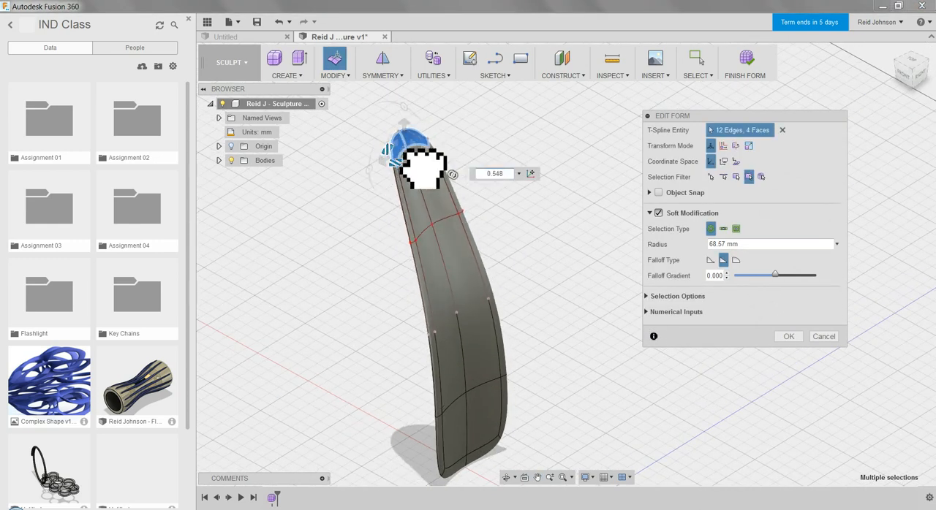
middle_click_drag(468, 344, 533, 339, "shift")
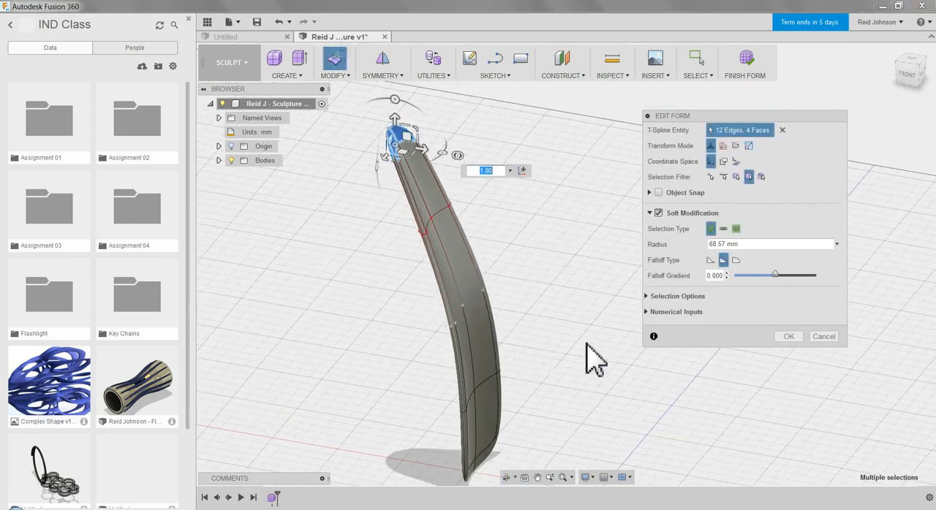
middle_click_drag(607, 342, 538, 323, "shift")
left_click_drag(388, 138, 434, 146)
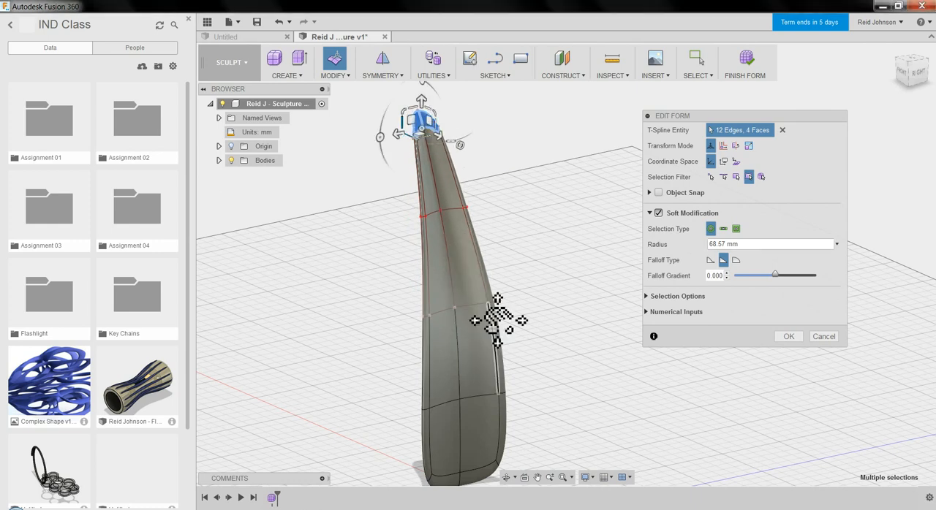
middle_click_drag(497, 319, 478, 256)
left_click(784, 337)
Finish the tapered form and create a second form in the same design.
middle_click_drag(531, 298, 545, 395)
scroll(559, 326, "up", 3)
scroll(557, 326, "down", 5)
mouse_move(556, 326)
middle_mouse_down("shift")
mouse_move(574, 333)
mouse_move(585, 271)
middle_mouse_up("shift")
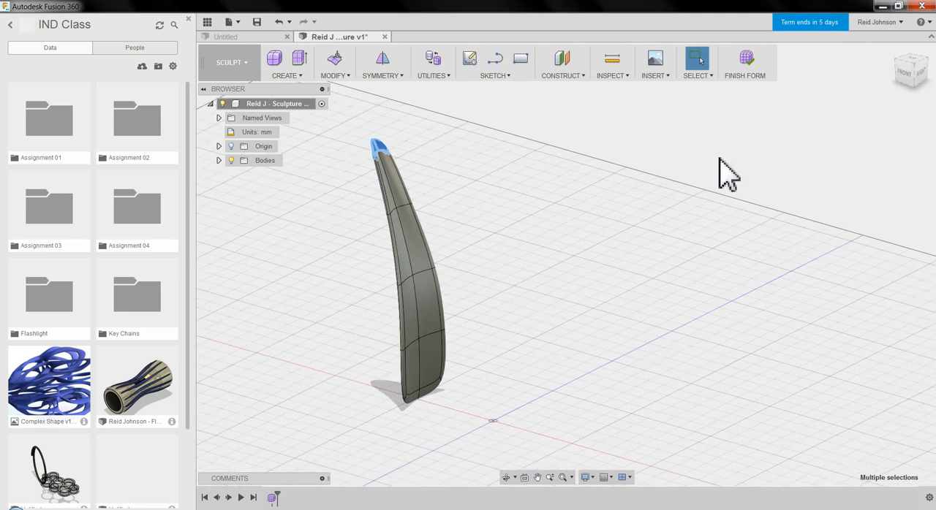
left_click(744, 65)
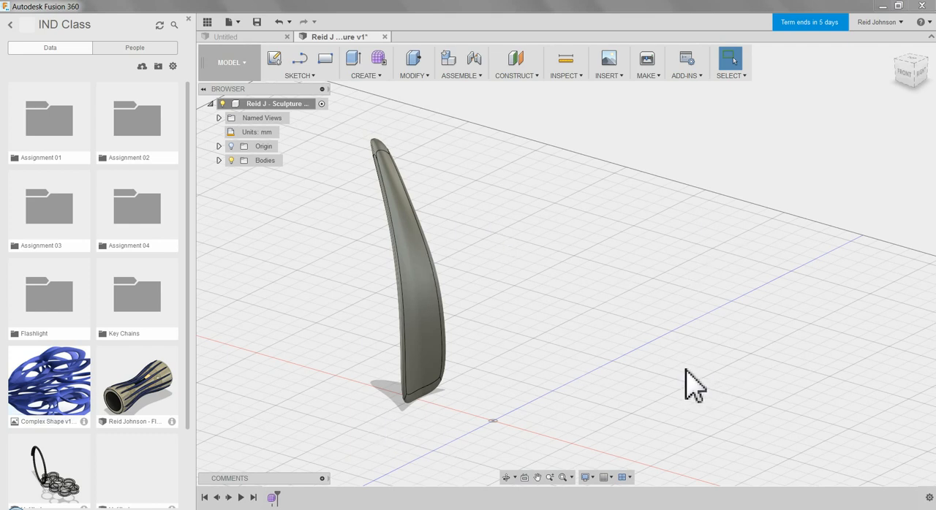
left_click(379, 60)
left_click(533, 282)
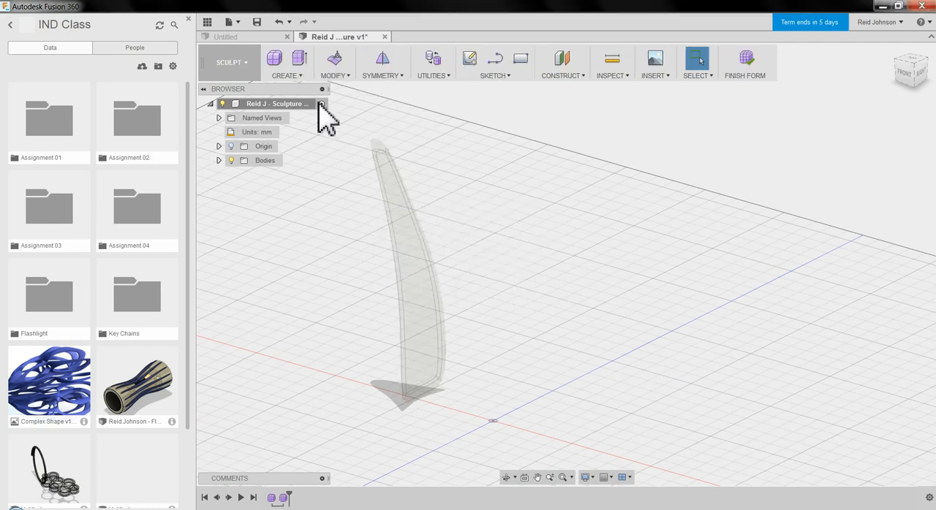
left_click(286, 76)
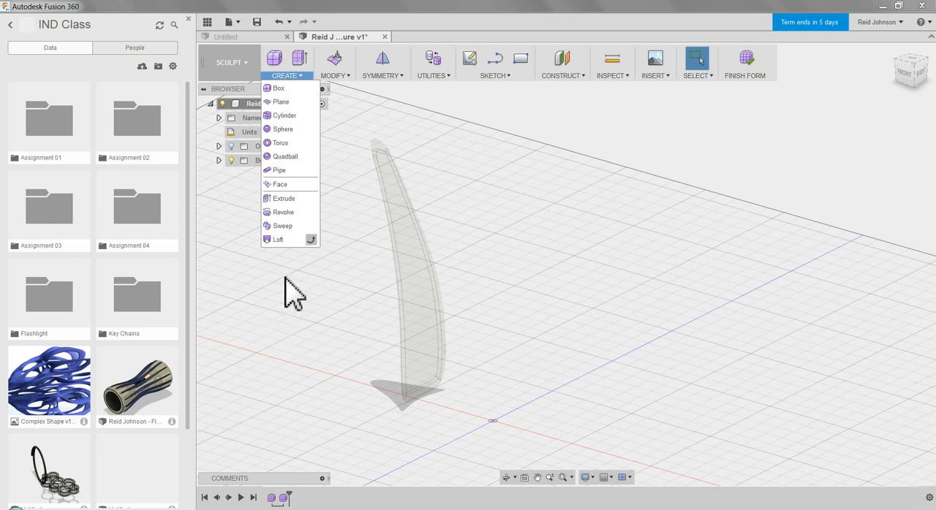
left_click(280, 102)
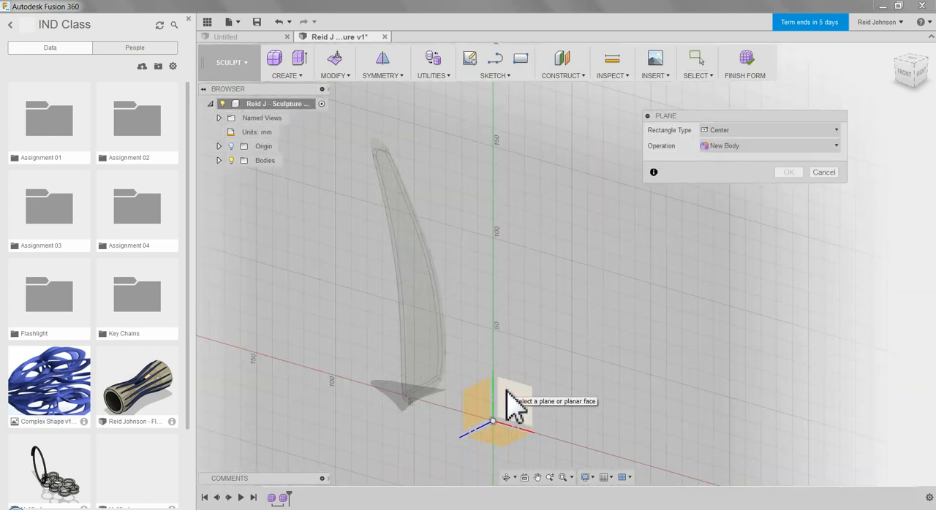
left_click(825, 172)
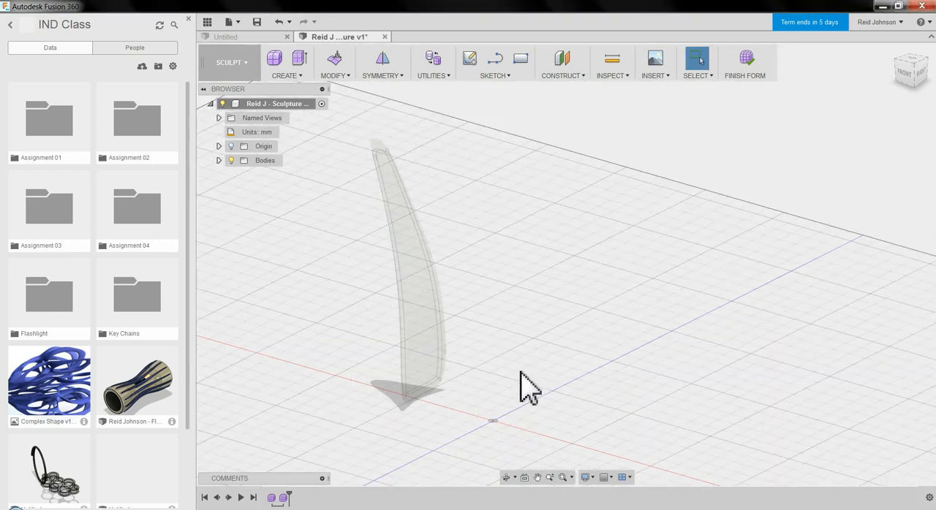
Show the origin planes and construct a plane offset -76.549 mm along the red axis from the vertical origin plane perpendicular to it.
left_click(582, 76)
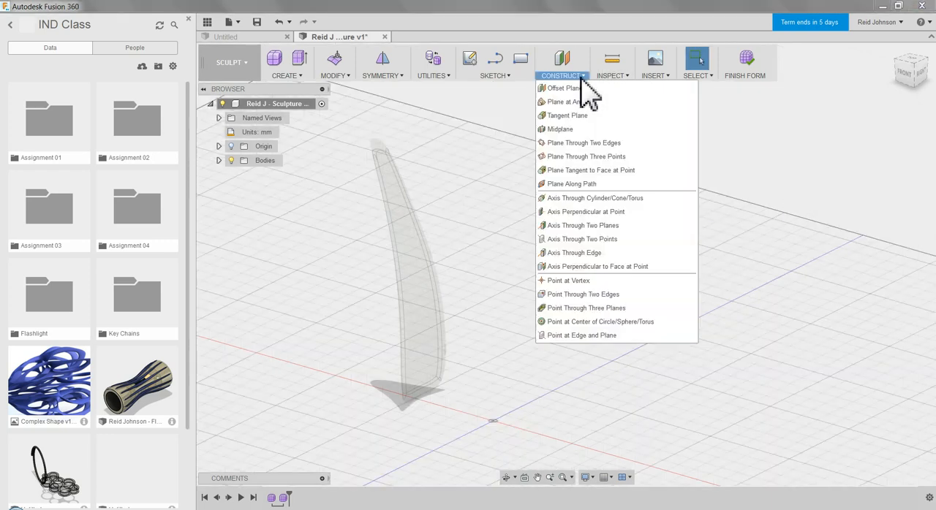
left_click(576, 88)
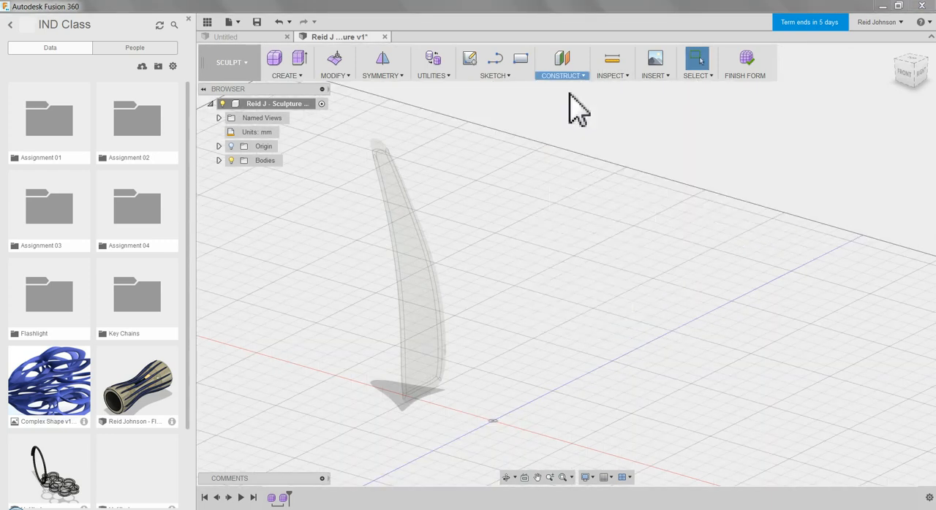
left_click(231, 146)
left_click(473, 410)
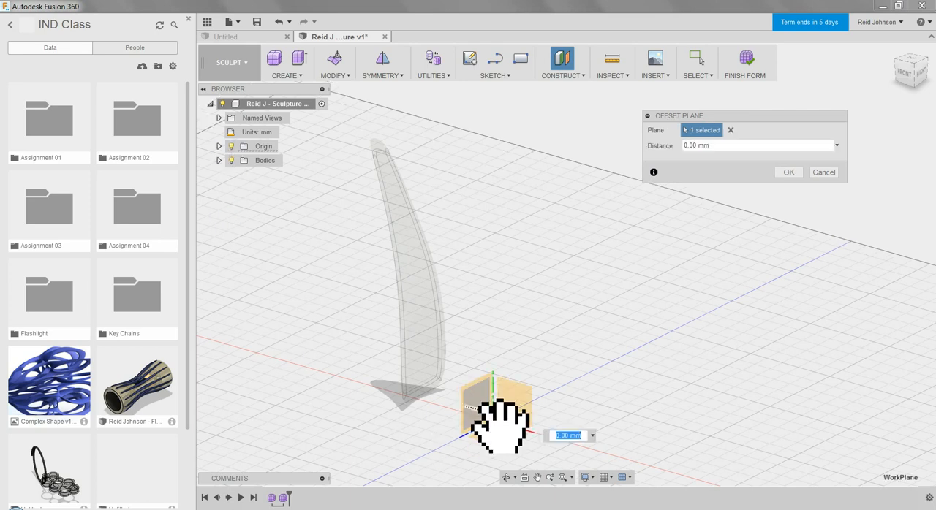
left_click_drag(501, 429, 383, 388)
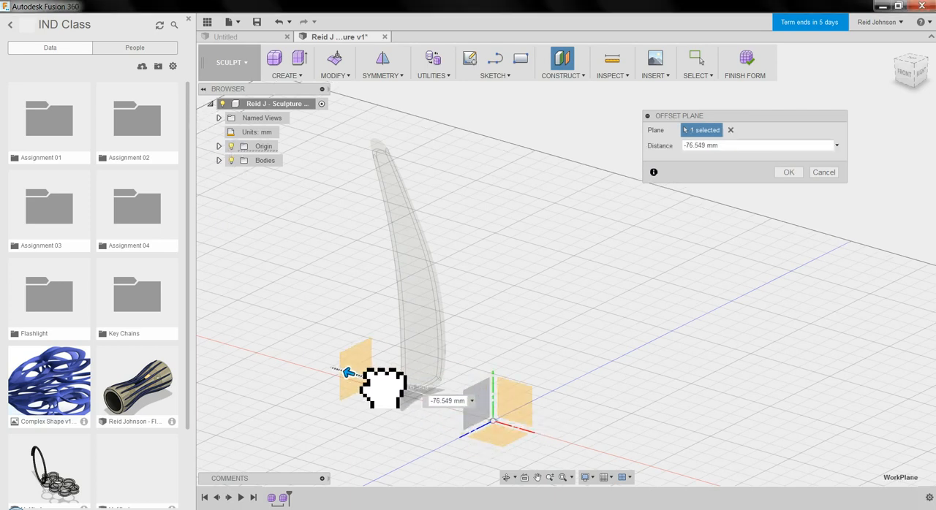
left_click(788, 172)
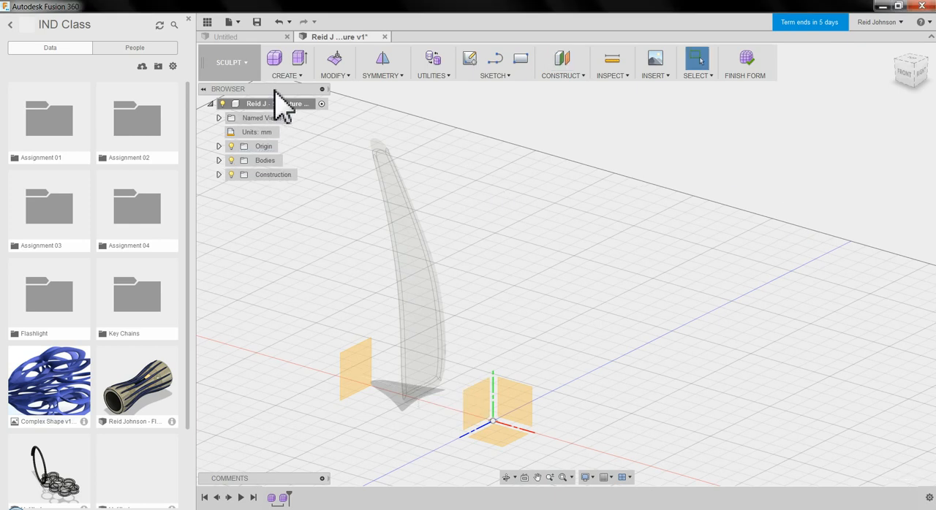
Create a center-based T-Spline plane about 35.2 by 254.6 mm on the offset construction plane, with 2 length faces and 5 width faces.
left_click(292, 76)
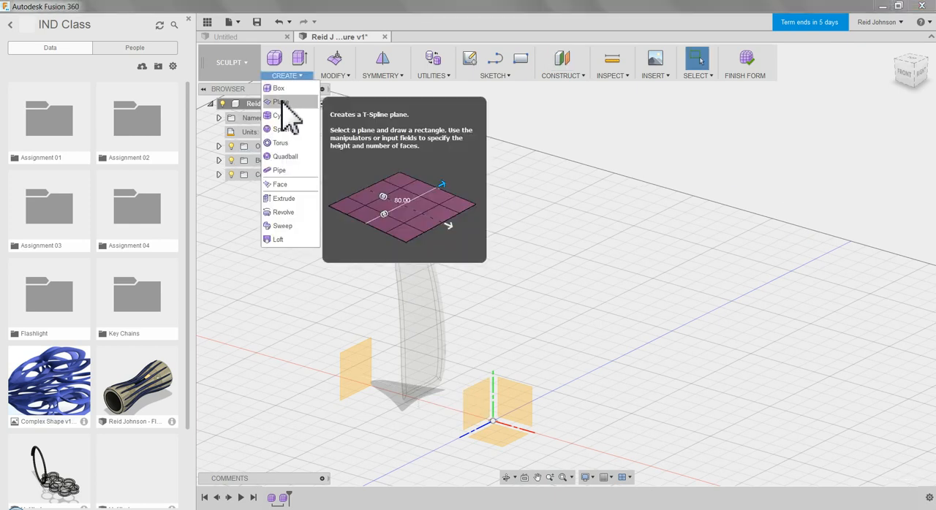
left_click(292, 101)
left_click(361, 385)
left_click(372, 387)
middle_click_drag(405, 370, 414, 178)
scroll(407, 227, "up", 3)
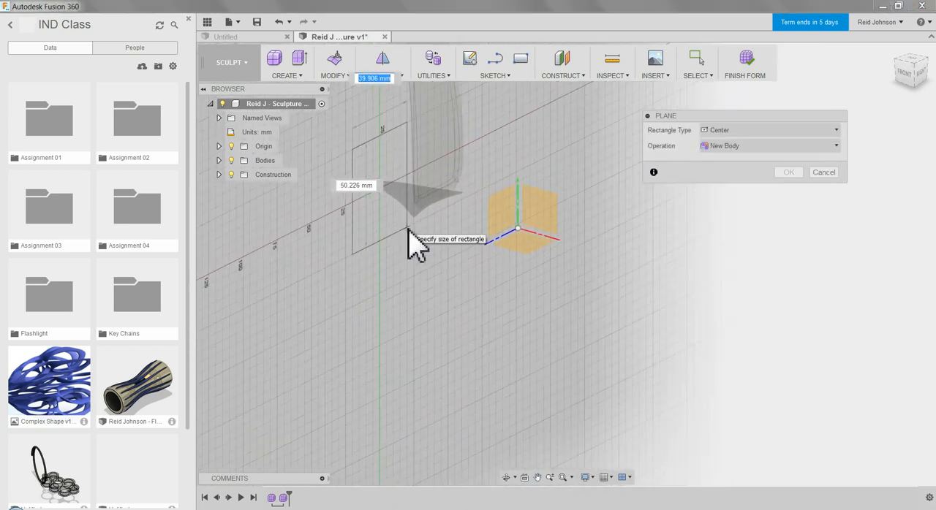
scroll(407, 228, "down", 4)
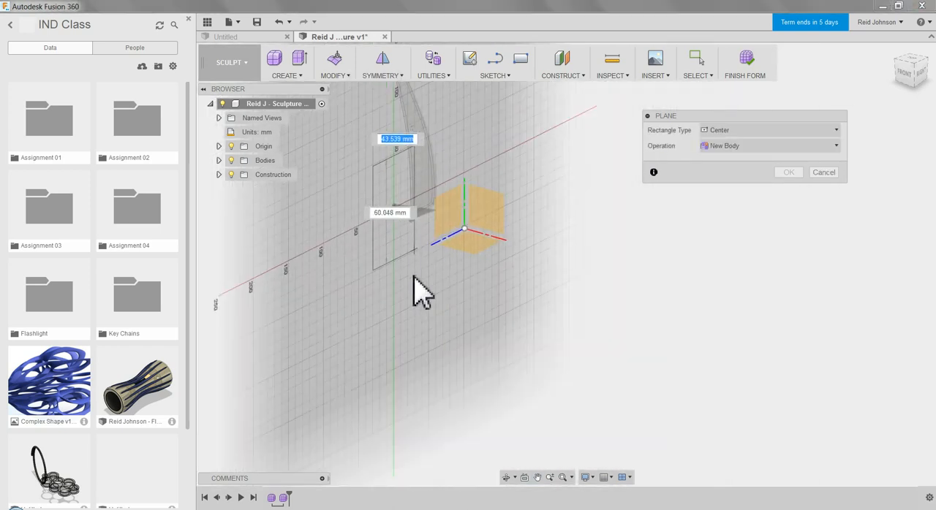
left_click(407, 341)
middle_click_drag(498, 324, 489, 406)
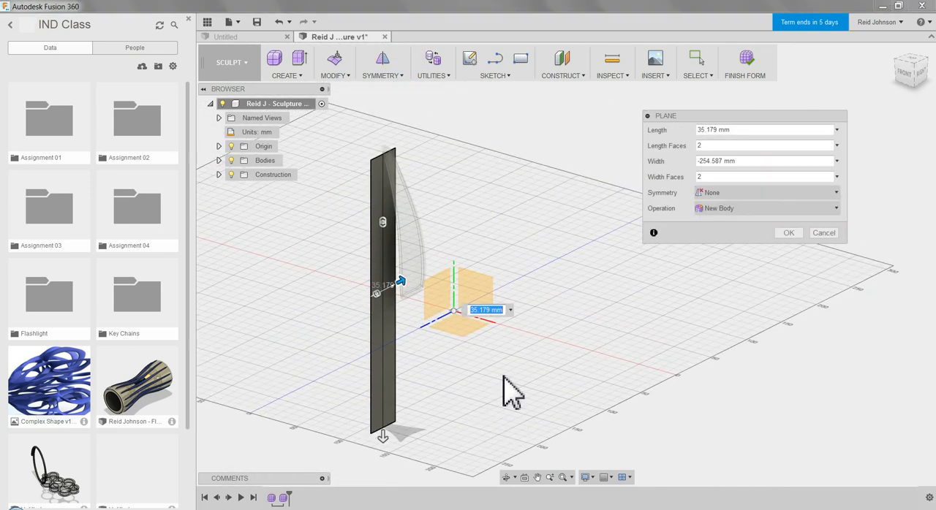
left_click_drag(383, 220, 383, 259)
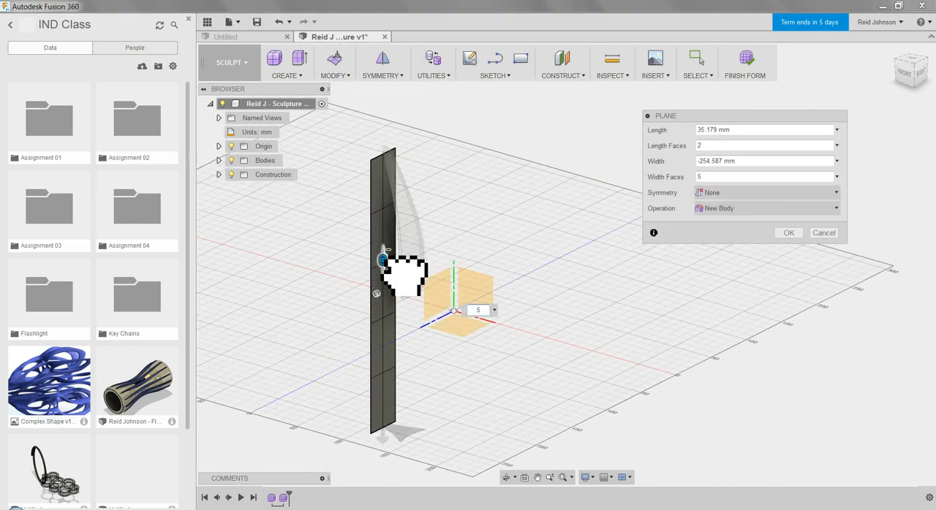
left_click(788, 233)
Edit the strip's two bottom corner vertices with Soft Modification and scale them together into a narrow lower tip.
left_click(372, 434)
left_click(395, 423, "shift")
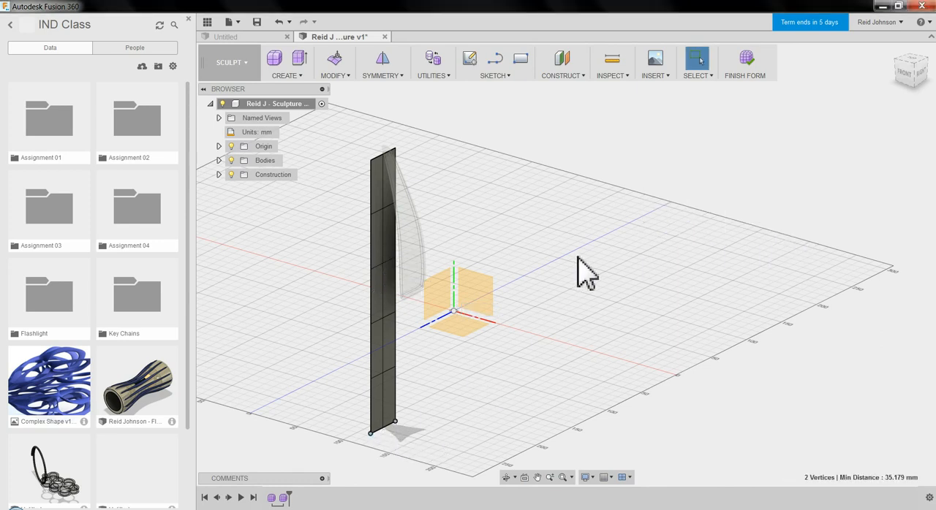
right_click(577, 260)
left_click(620, 241)
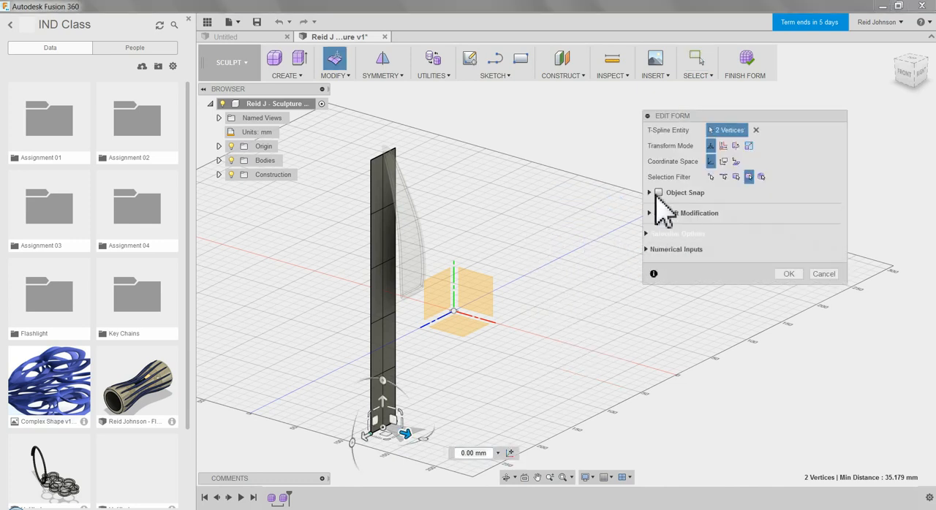
left_click(657, 213)
middle_click_drag(470, 391, 464, 320)
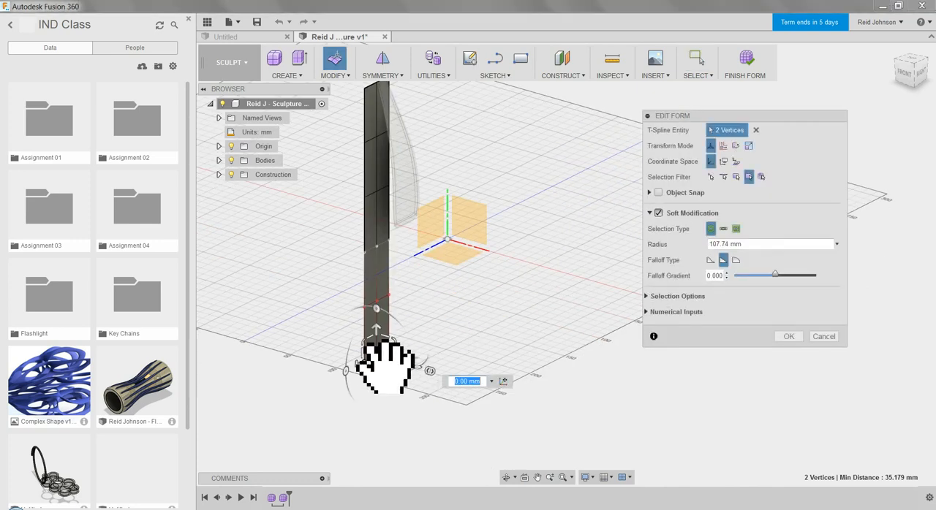
left_click_drag(368, 366, 431, 359)
left_click(787, 336)
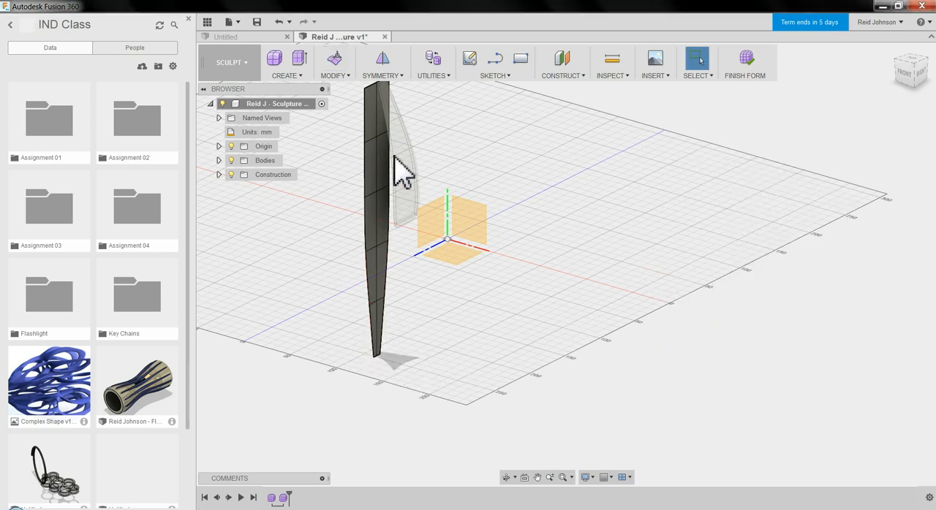
Edit the strip's two top corner vertices with Soft Modification and scale them together to about 0.313.
left_click(371, 131)
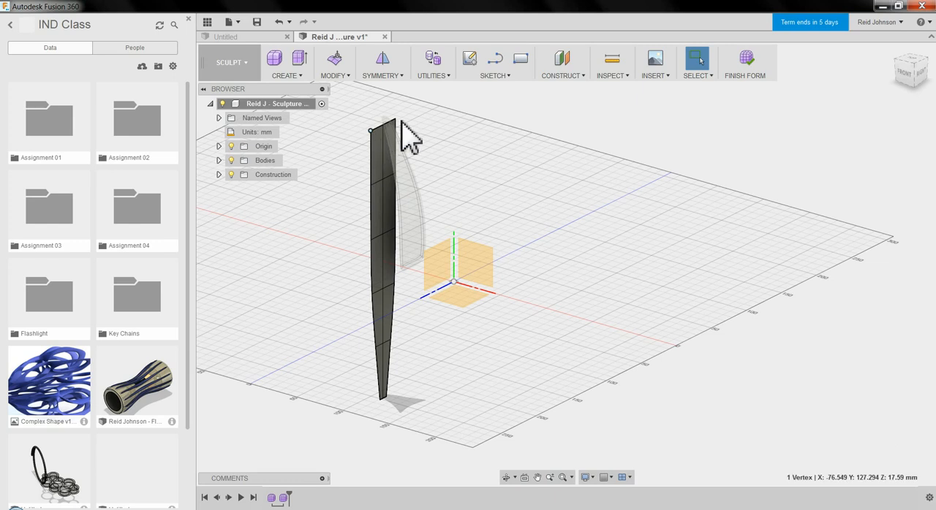
left_click(395, 120, "shift")
right_click(453, 136)
left_click(488, 128)
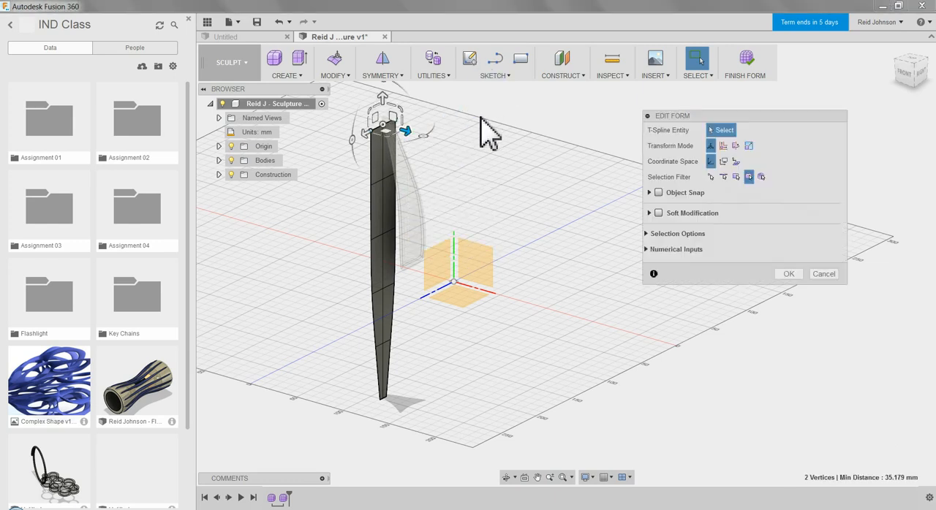
left_click(658, 213)
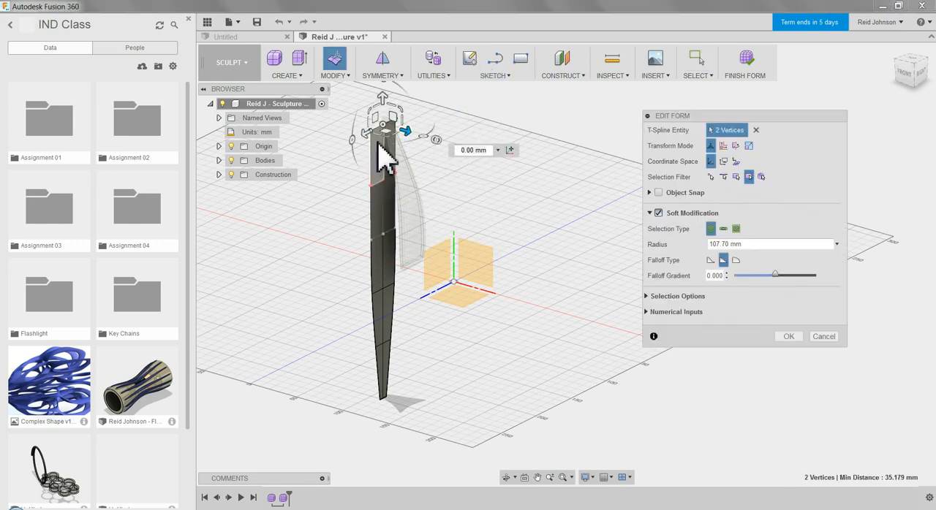
left_click_drag(382, 122, 416, 138)
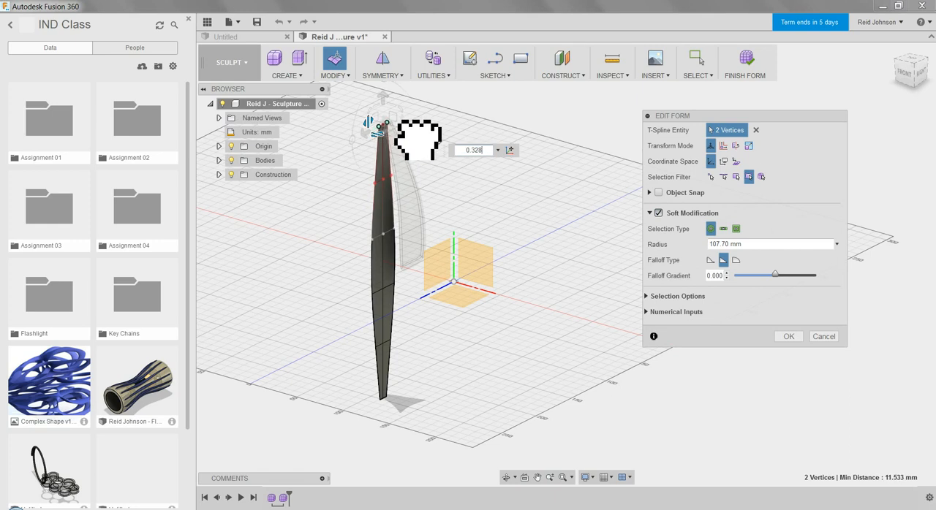
Select the full edge chain along one long side of the strip and adjust it slightly with Soft Modification.
left_click(375, 278)
double_click(374, 277)
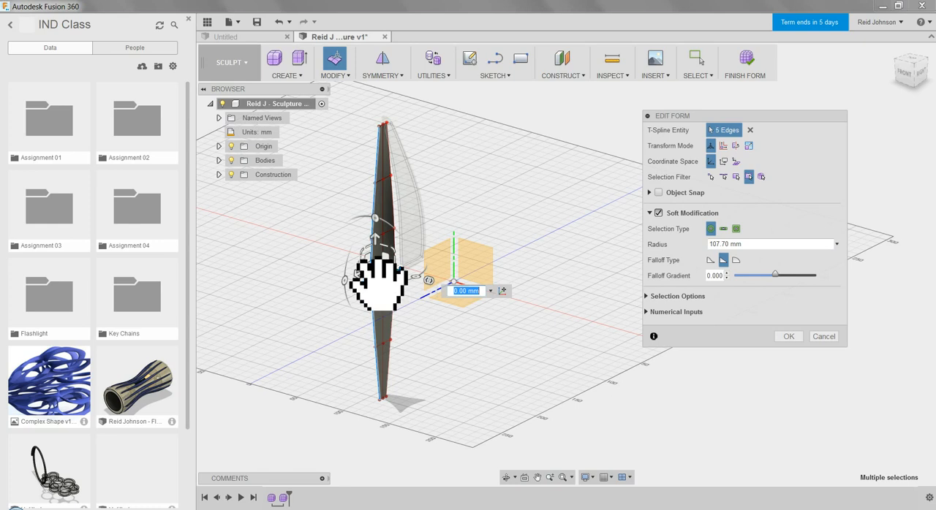
left_click_drag(375, 289, 382, 289)
left_click(490, 210)
Move the strip's two top end edges away from the first blade with Soft Modification to bend the upper part outward.
middle_click_drag(439, 183, 450, 210, "shift")
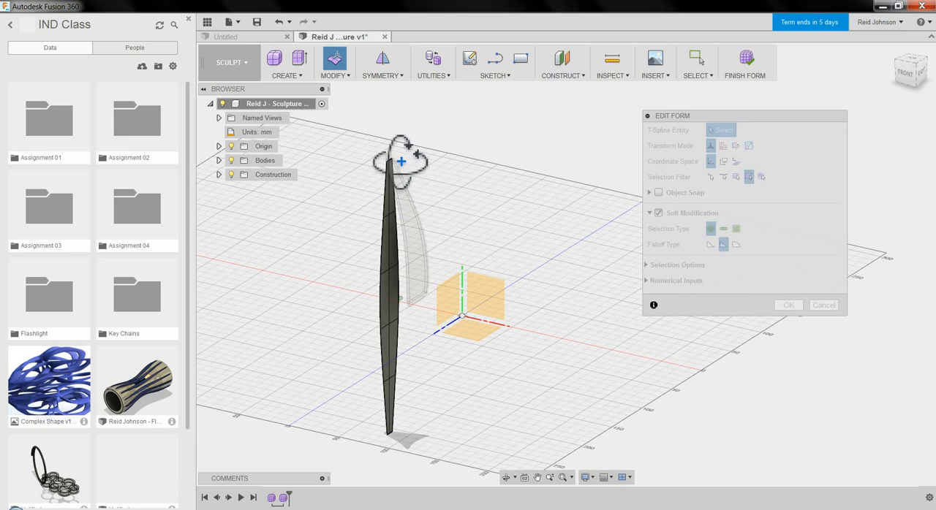
middle_click_drag(401, 161, 397, 160, "shift")
scroll(397, 160, "up", 5)
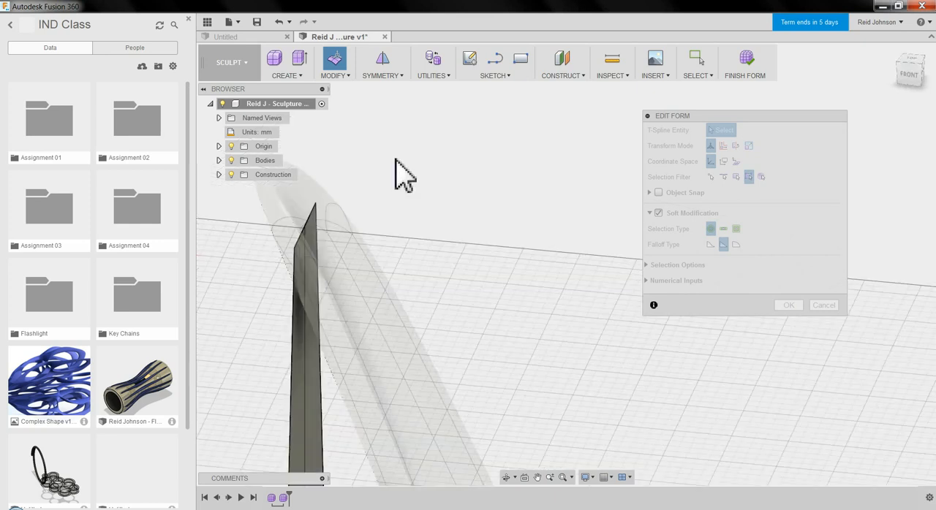
left_click(303, 241)
left_click(309, 219, "shift")
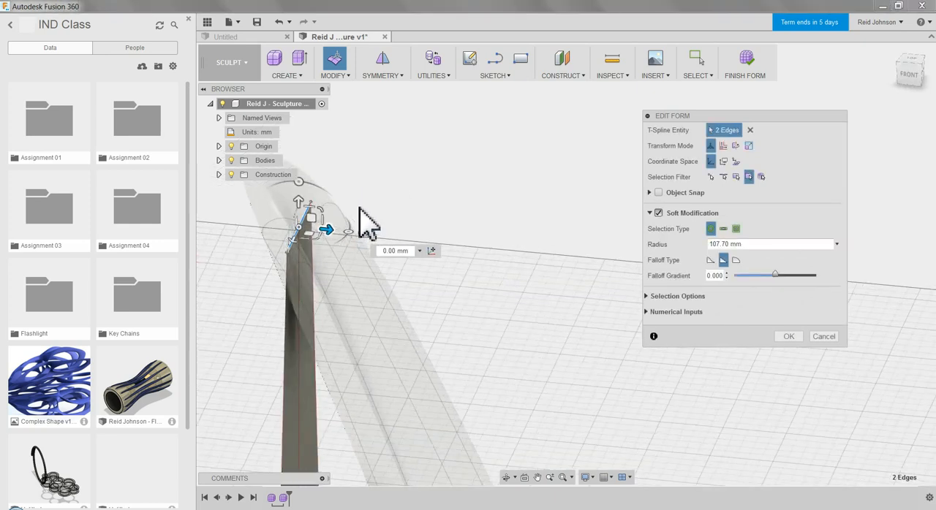
middle_click_drag(418, 210, 445, 254, "shift")
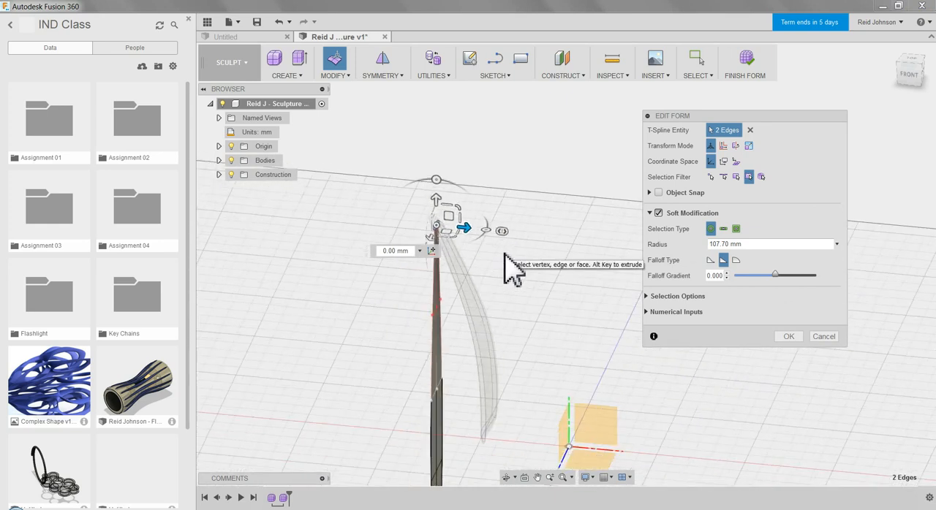
left_click_drag(474, 235, 379, 183)
left_click_drag(405, 212, 371, 215)
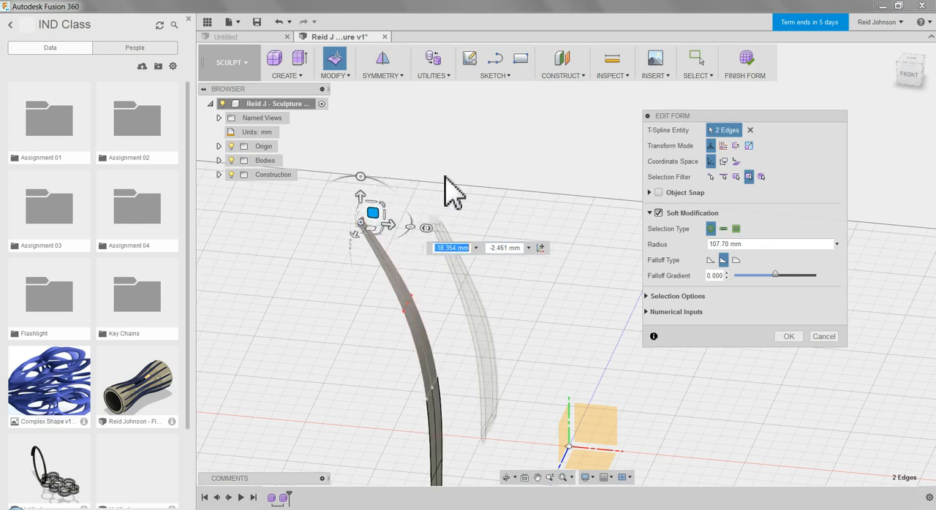
Select the faces and edges of the strip's upper part and move them about -6.3 by -2.3 mm with Soft Modification.
scroll(448, 180, "down", 5)
scroll(464, 183, "down", 1)
middle_click_drag(468, 346, 469, 344)
scroll(470, 308, "up", 4)
left_click(408, 277)
left_click_drag(376, 125, 475, 236)
left_click_drag(439, 157, 420, 169)
left_click_drag(392, 111, 449, 250)
left_click(382, 229)
middle_click_drag(502, 261, 428, 183, "shift")
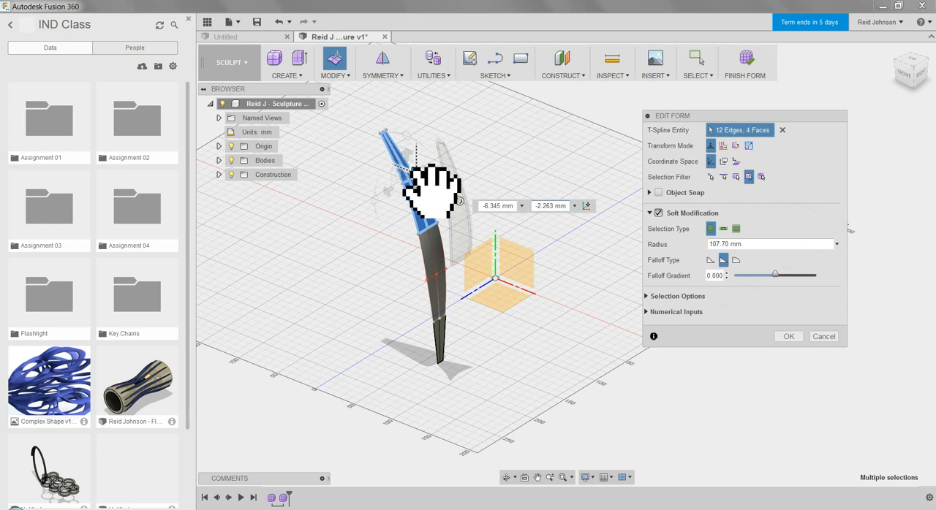
Move the two top end edges about -0.9 by 23.7 mm, rotate them about 4 degrees, and end the form edit.
left_click(370, 138)
left_click_drag(366, 123, 381, 151)
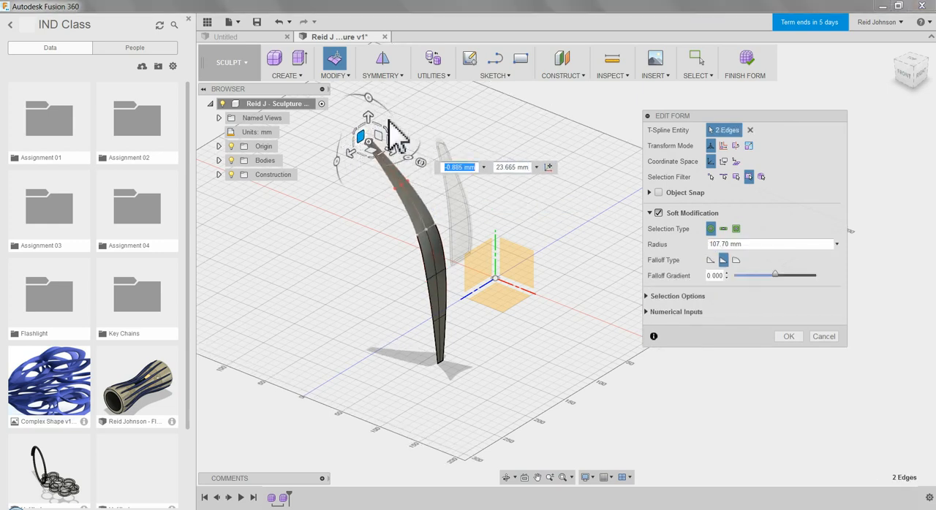
left_click(337, 161)
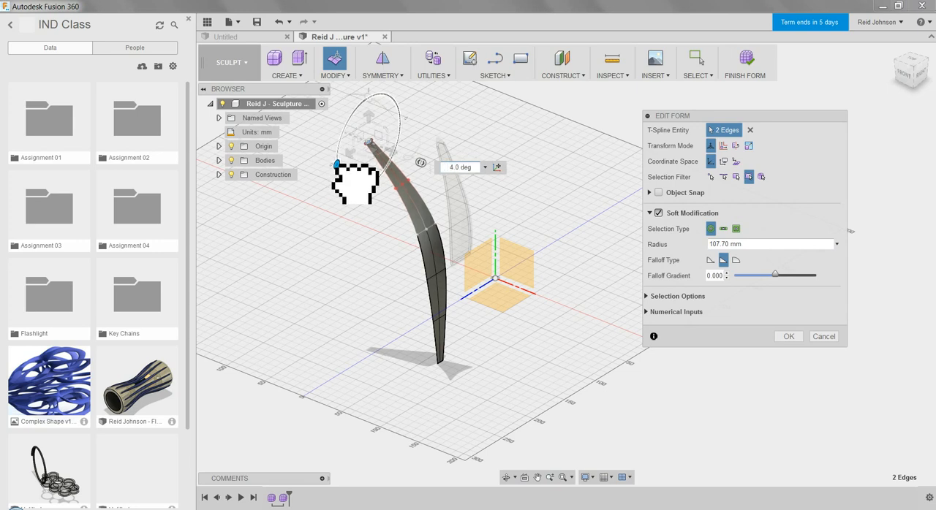
key("Escape")
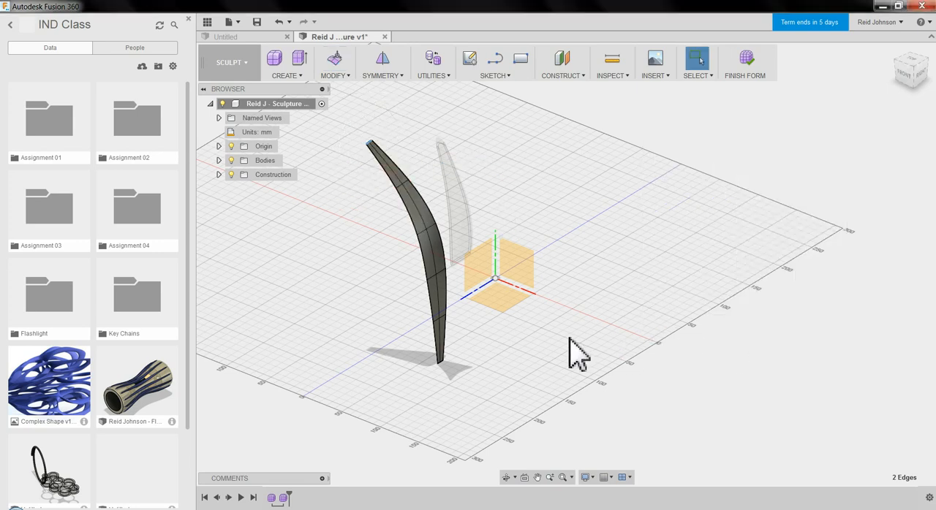
Thicken the bent strip by 2 mm with the Sharp type and Normal direction.
middle_click_drag(528, 358, 487, 314, "shift")
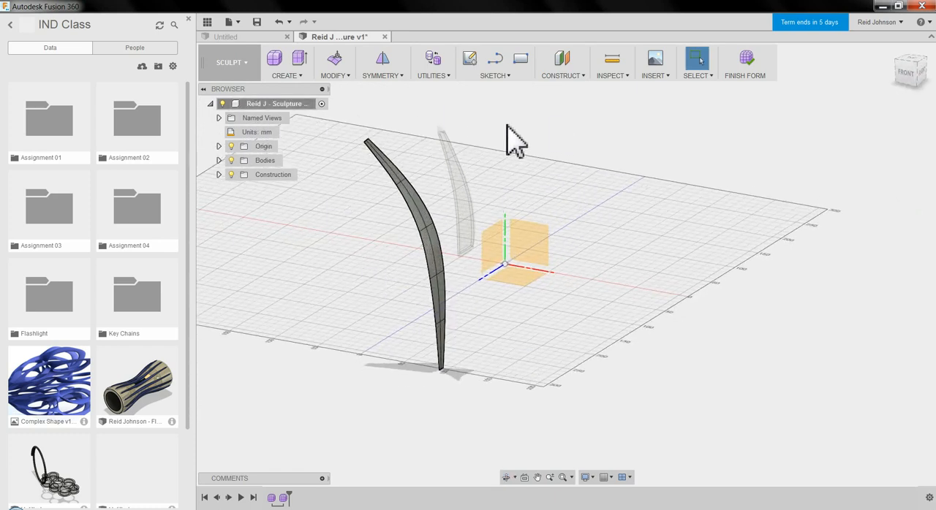
left_click(337, 76)
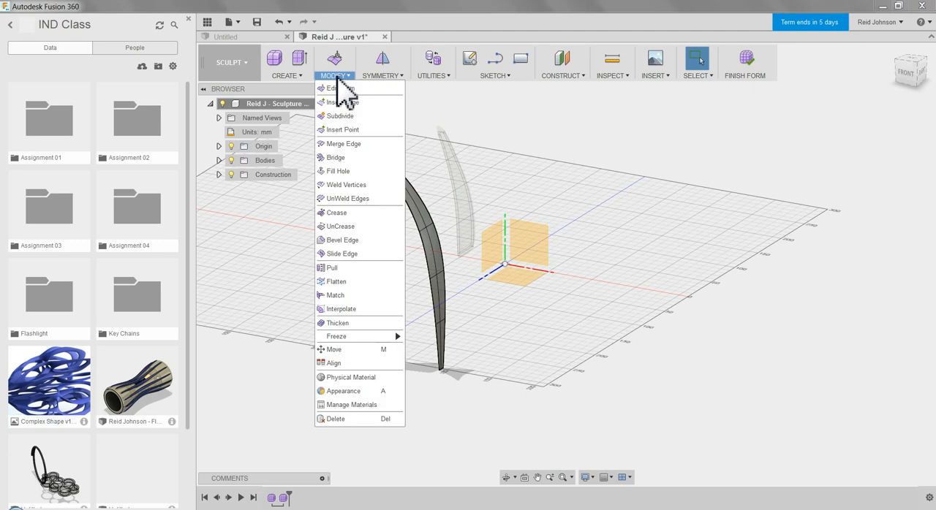
left_click(355, 326)
left_click(434, 271)
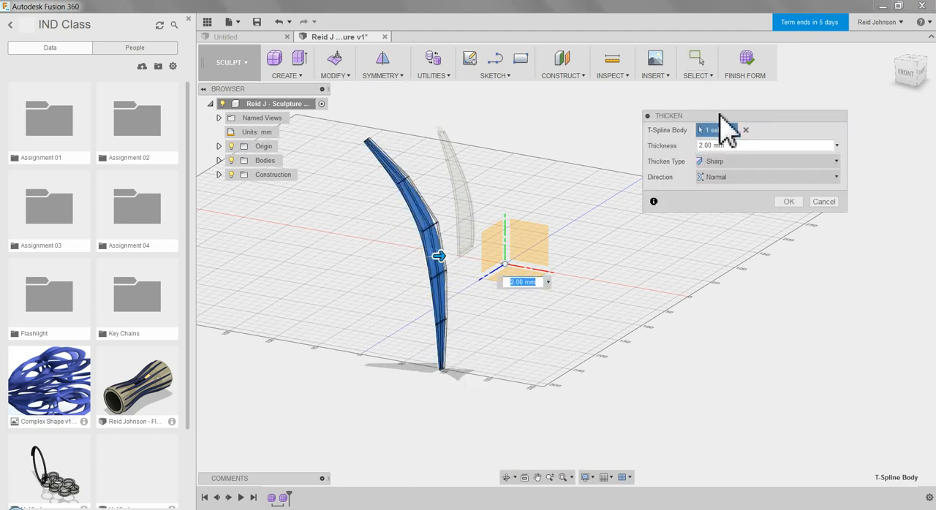
left_click(789, 202)
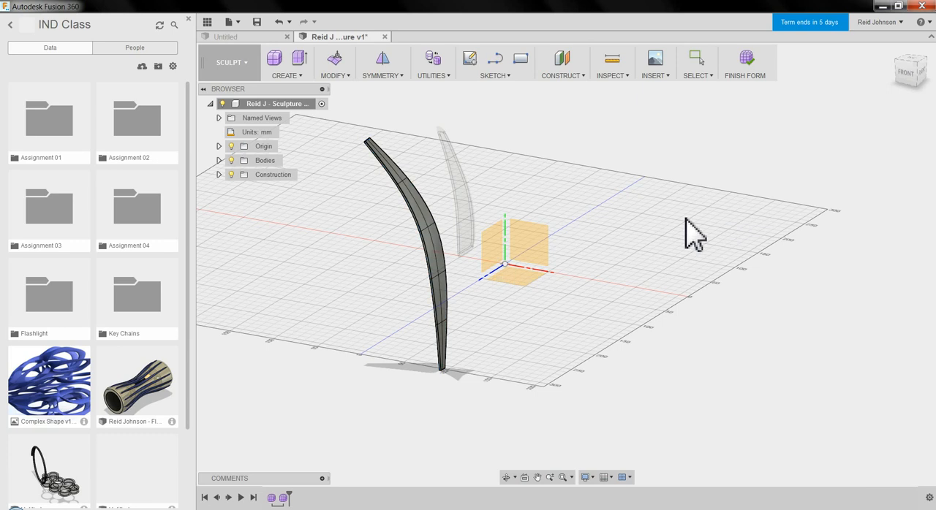
Finish the thickened form and create a third form in the same design.
left_click(747, 71)
mouse_move(654, 286)
middle_mouse_down("shift")
mouse_move(538, 301)
mouse_move(596, 310)
middle_mouse_up("shift")
left_click(380, 60)
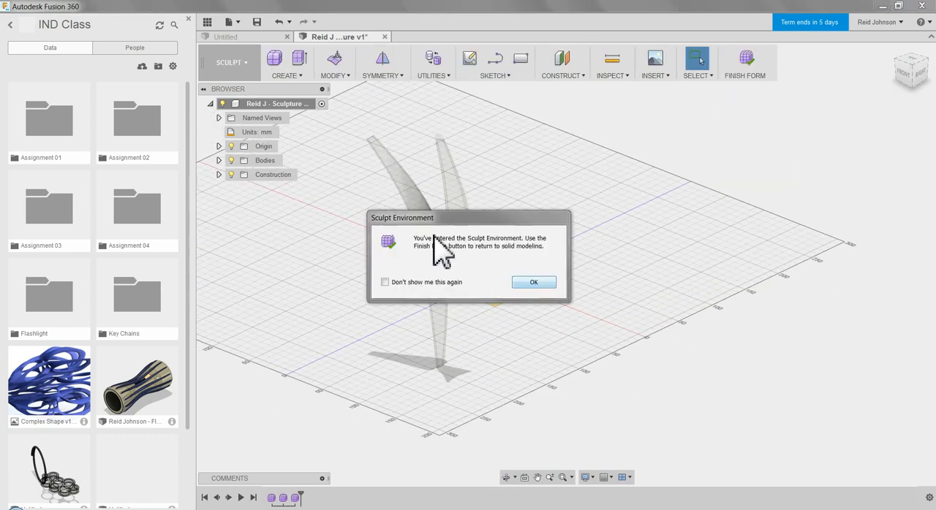
left_click(529, 282)
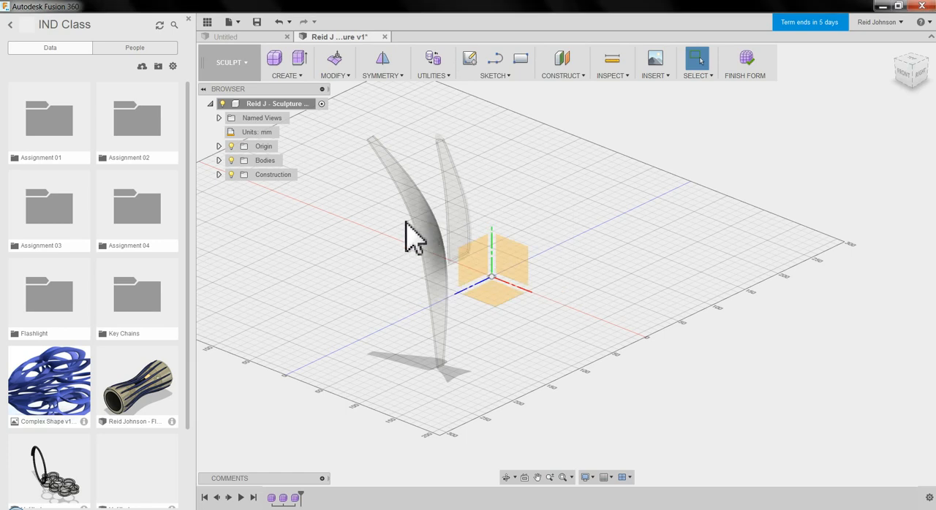
left_click(284, 76)
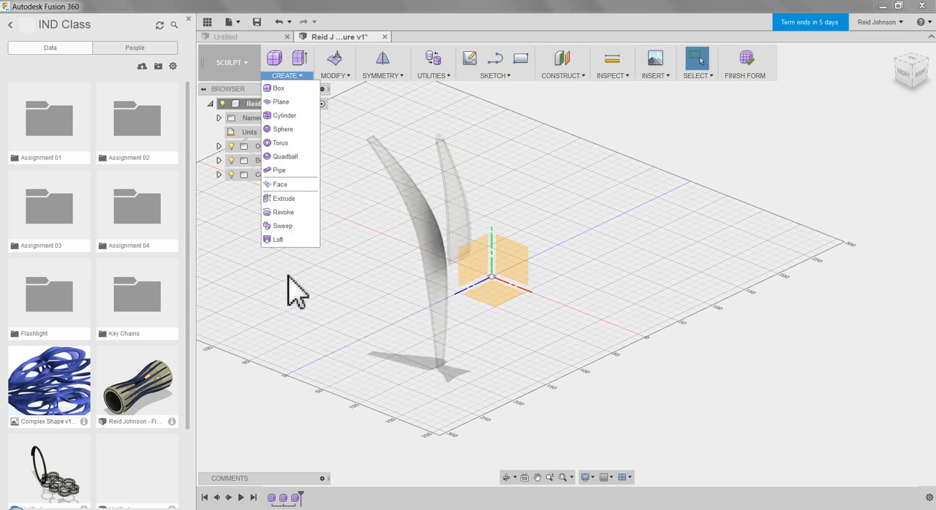
left_click(344, 317)
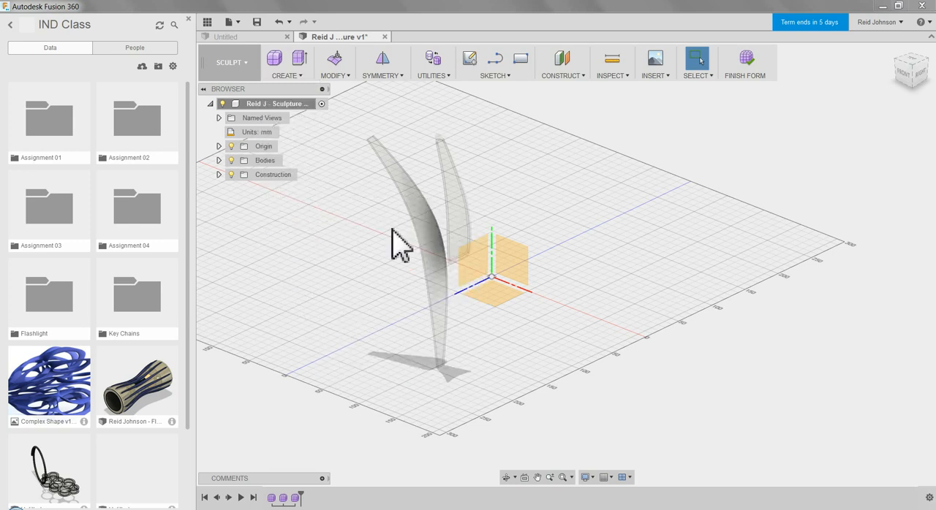
Sketch a four-point spline on the front plane, rising from below the two existing strips and curving out above their upper ends.
left_click(493, 75)
left_click(497, 192)
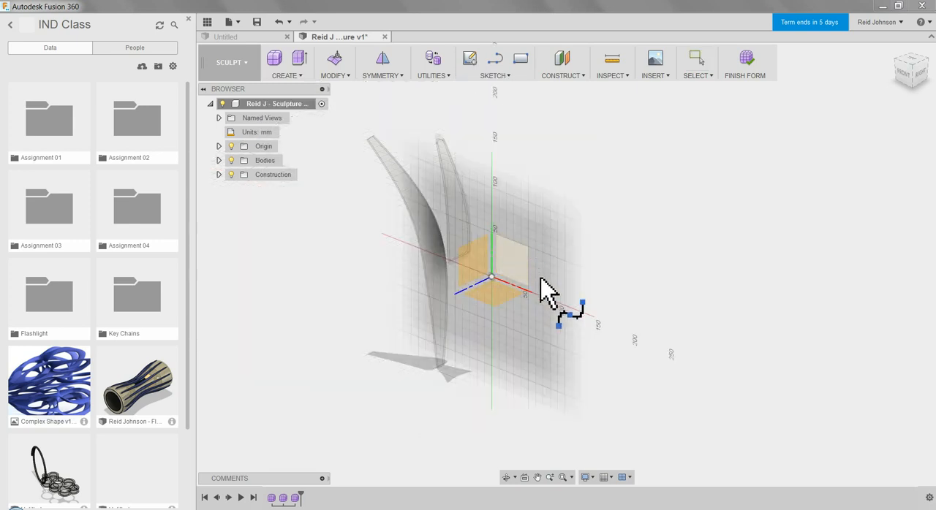
left_click(525, 275)
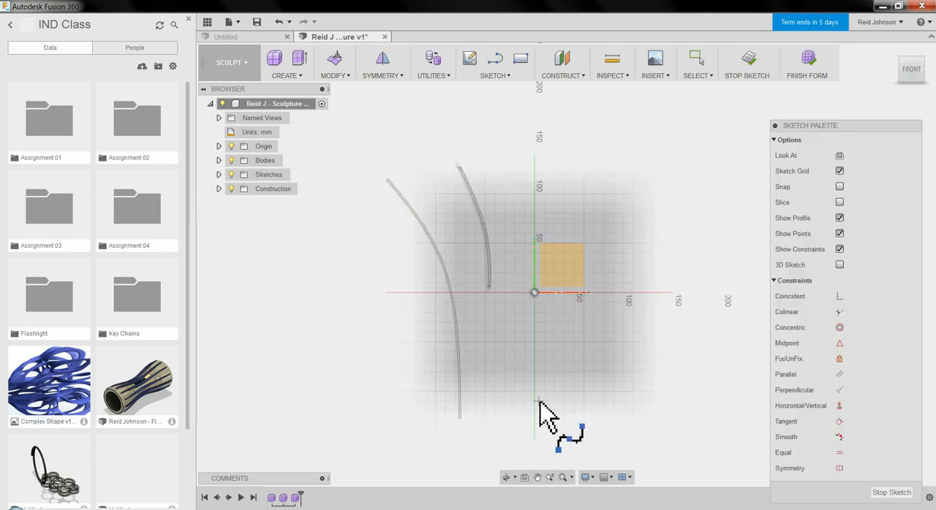
middle_click_drag(534, 407, 518, 358)
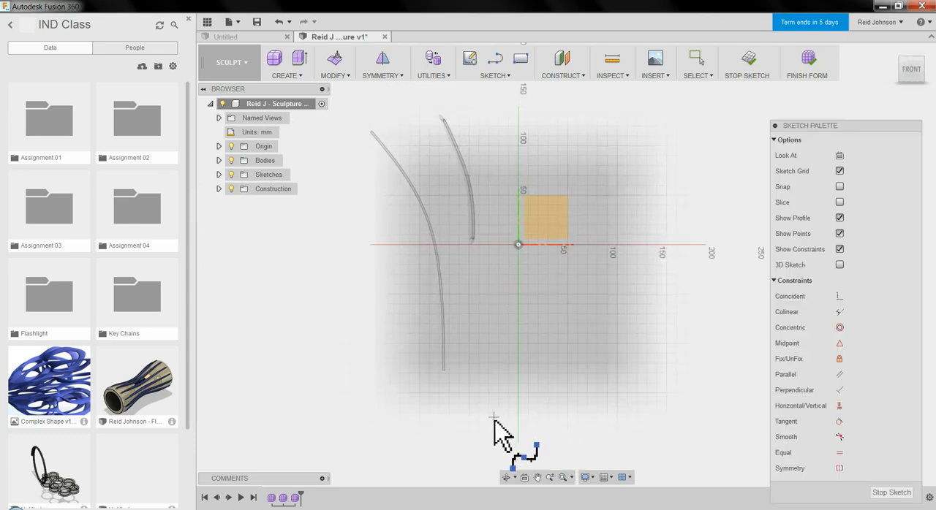
left_click(495, 437)
left_click(460, 252)
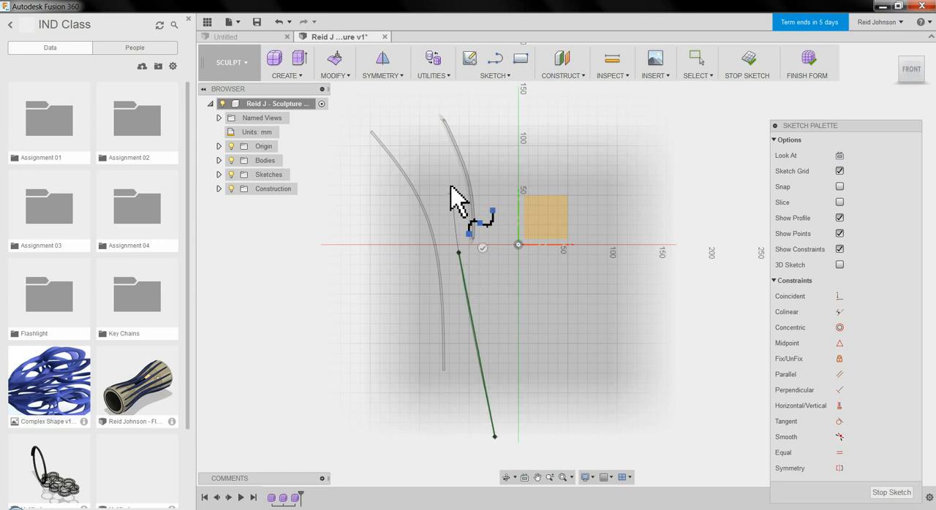
middle_click_drag(456, 203, 449, 268)
left_click(421, 204)
left_click(352, 118)
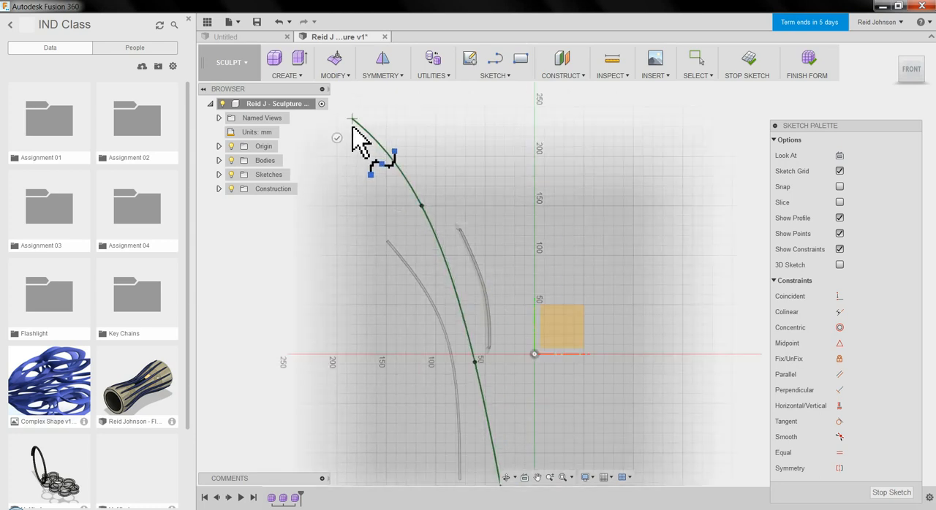
left_click(337, 136)
Extrude the spline symmetrically by about 14.278 mm as a new body, with Curvature spacing, 8 faces and 1 front face.
mouse_move(537, 230)
middle_mouse_down("shift")
mouse_move(585, 230)
mouse_move(528, 243)
middle_mouse_up("shift")
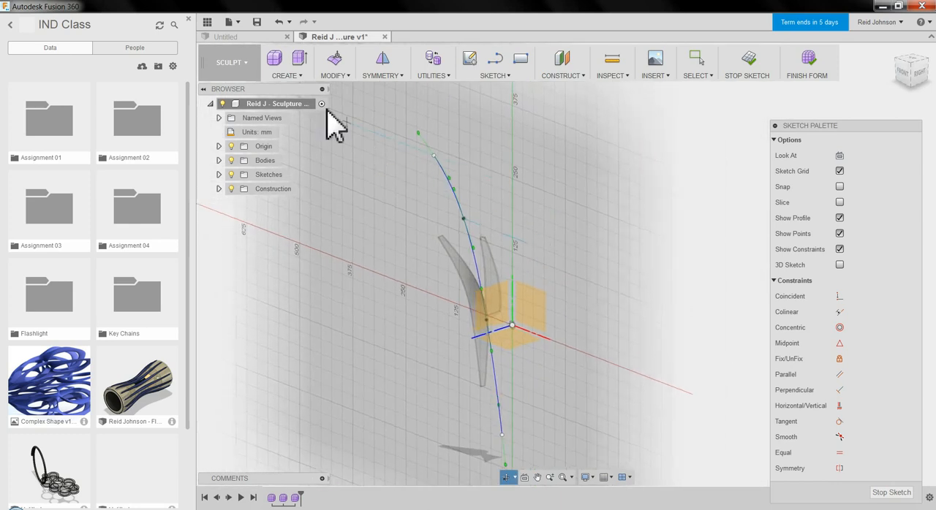
left_click(286, 75)
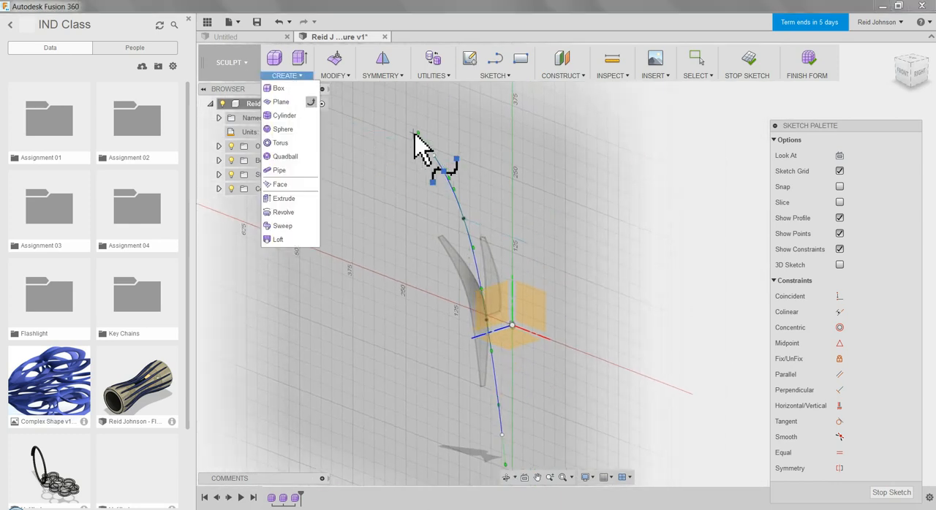
left_click(305, 199)
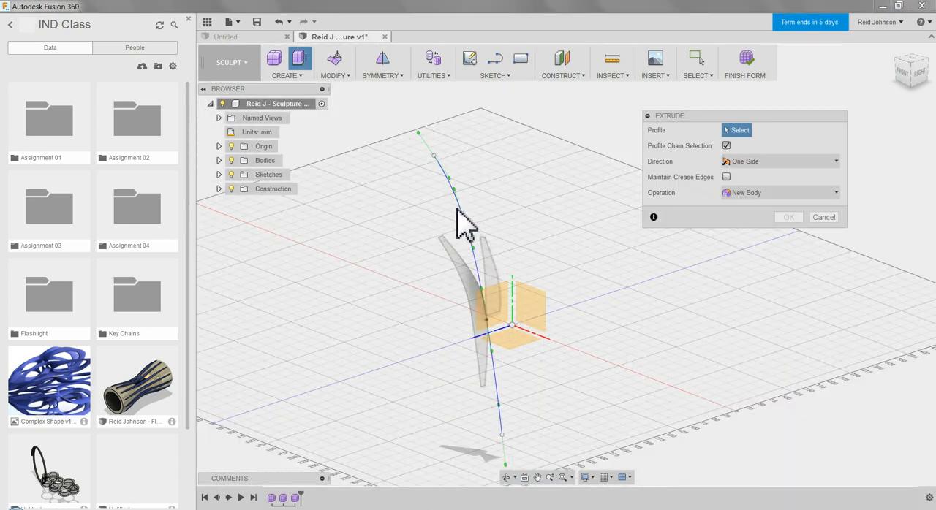
left_click(458, 211)
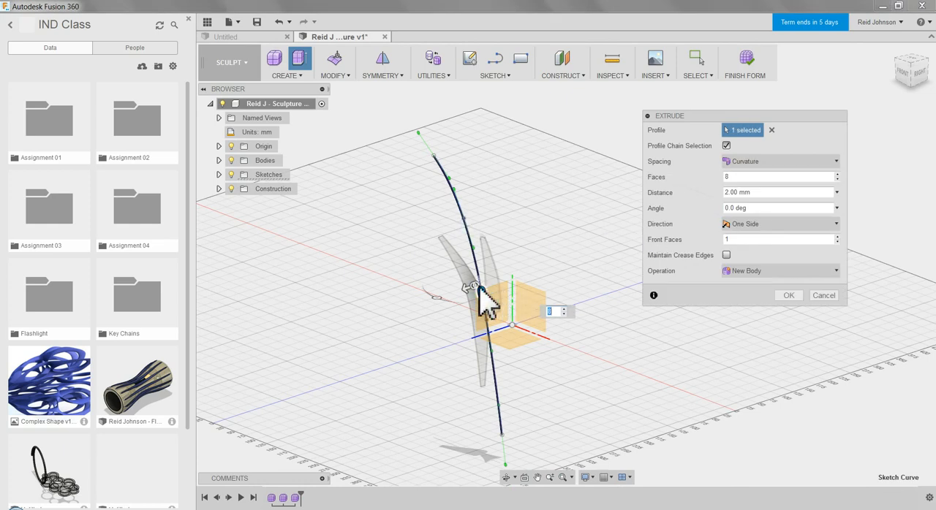
left_click(763, 224)
left_click(756, 264)
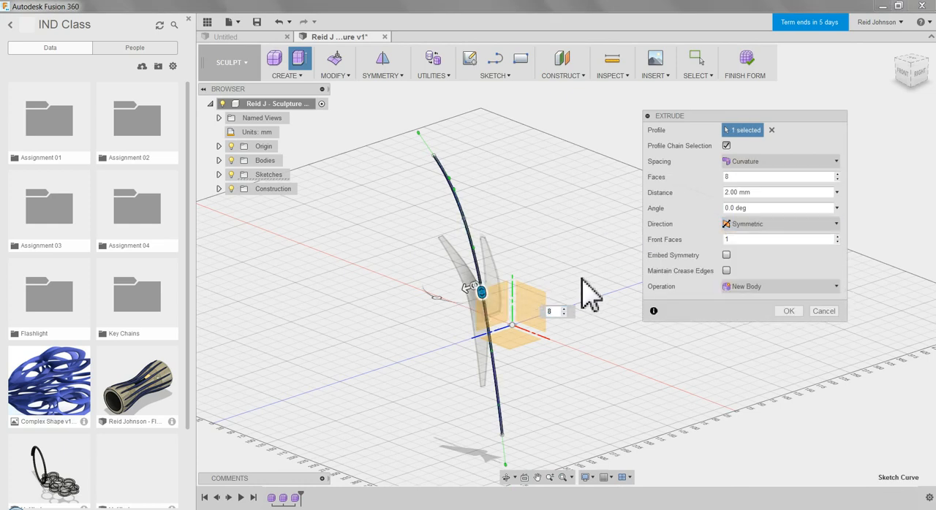
left_click_drag(481, 307, 516, 284)
middle_click_drag(516, 284, 533, 244, "shift")
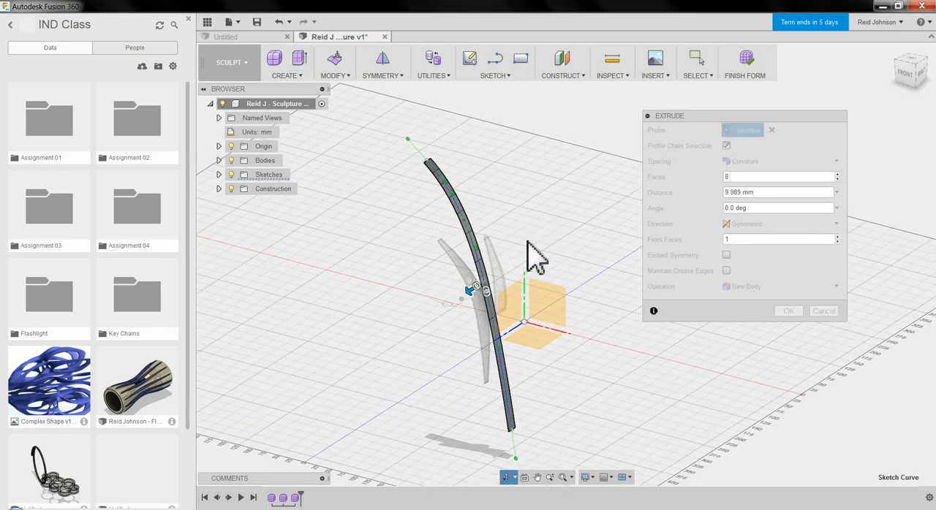
scroll(552, 305, "up", 1)
left_click_drag(463, 298, 476, 314)
left_click(789, 312)
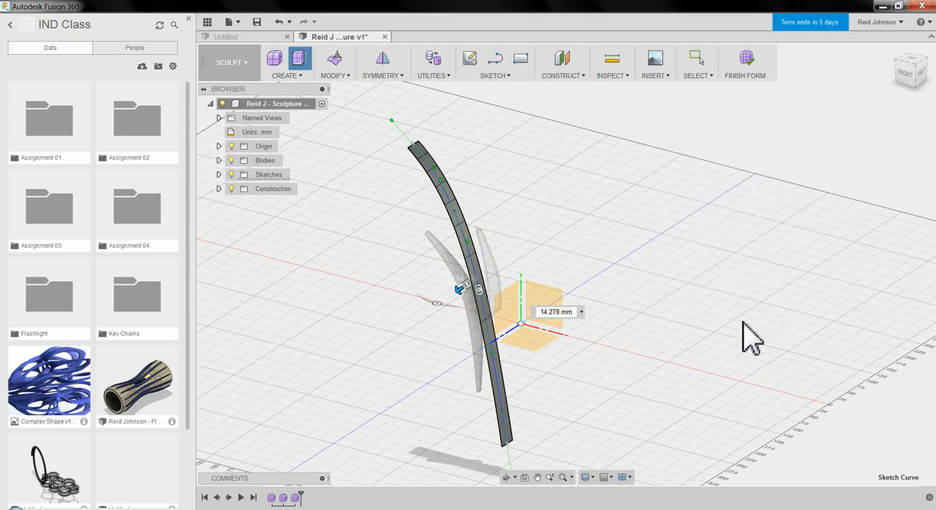
Scale the two end edges at the top of the new strip to about 0.645 with Edit Form.
scroll(432, 178, "up", 5)
left_click_drag(385, 139, 448, 192)
right_click(455, 139)
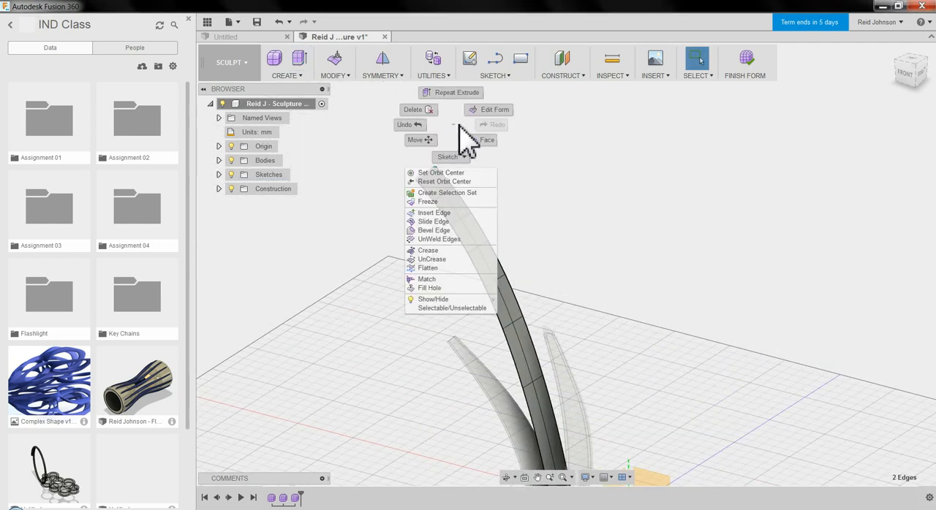
left_click(488, 110)
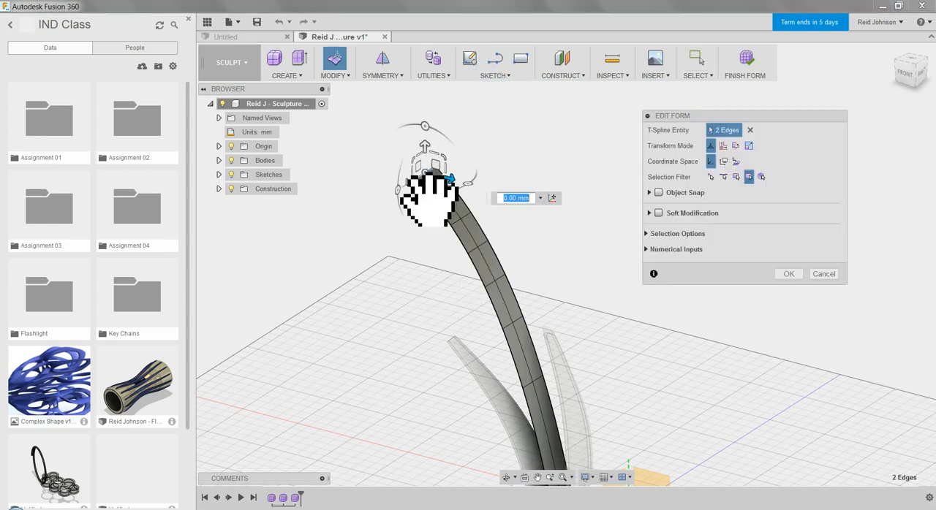
left_click_drag(430, 176, 443, 187)
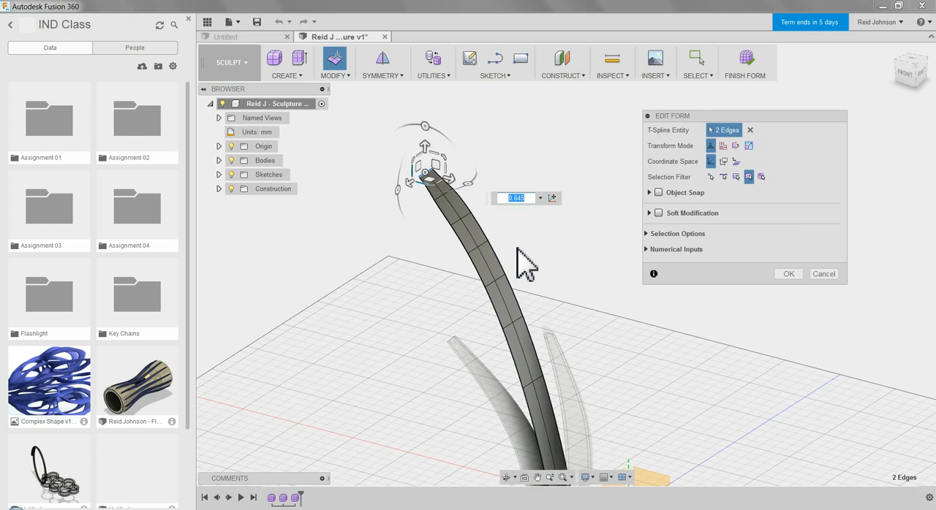
left_click(786, 274)
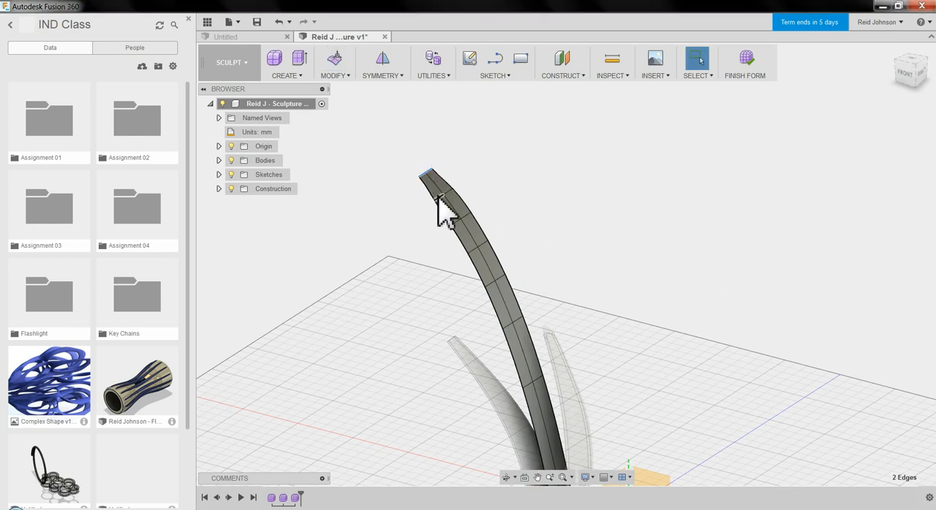
Scale the four edges nearest the strip's top to about 0.803 with Soft Modification turned on.
right_click(475, 180)
left_click(497, 168)
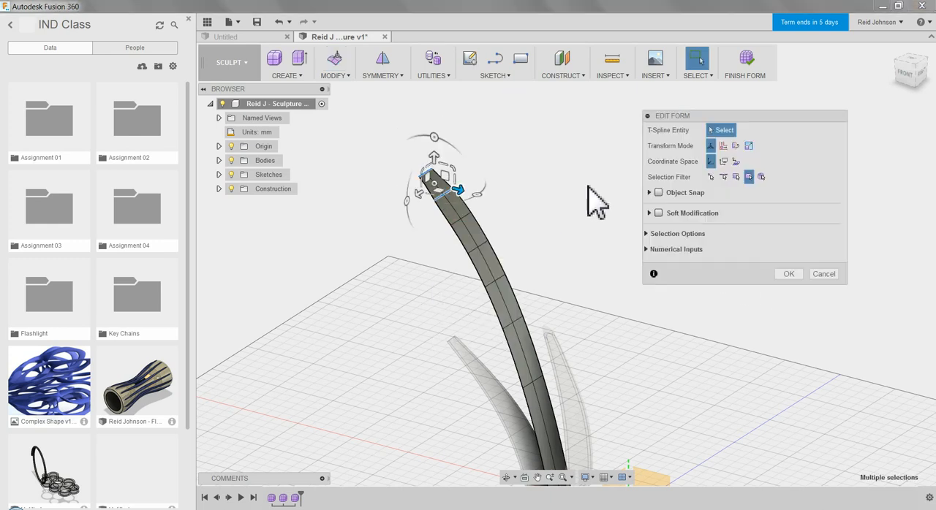
left_click(659, 212)
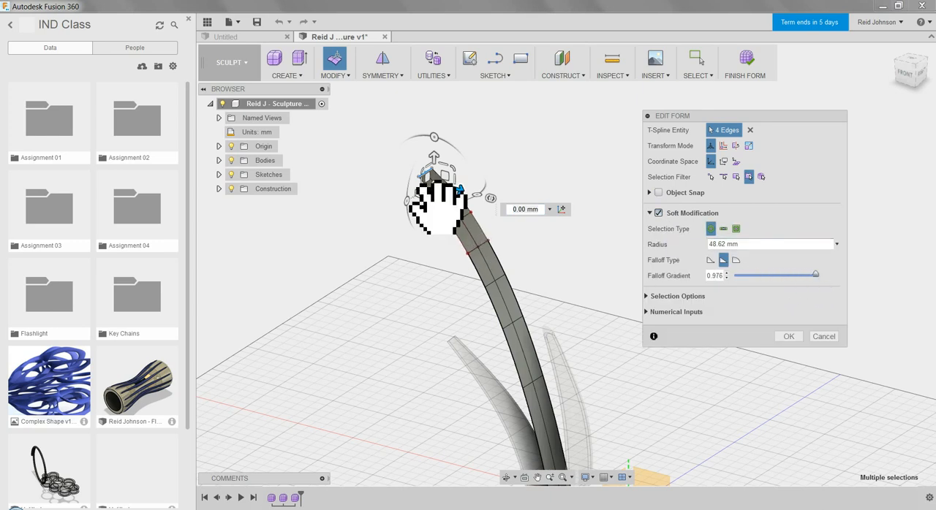
left_click_drag(441, 197, 444, 198)
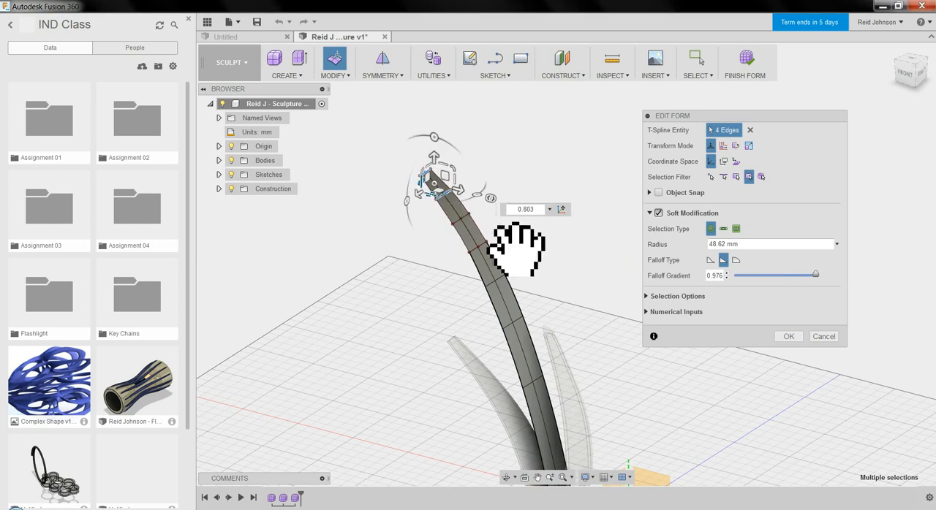
left_click(788, 337)
Thicken the tapered tall strip by 2 mm.
scroll(583, 251, "down", 5)
middle_click_drag(622, 271, 607, 255)
scroll(607, 255, "up", 2)
scroll(544, 227, "up", 1)
left_click(544, 226)
scroll(544, 234, "up", 1)
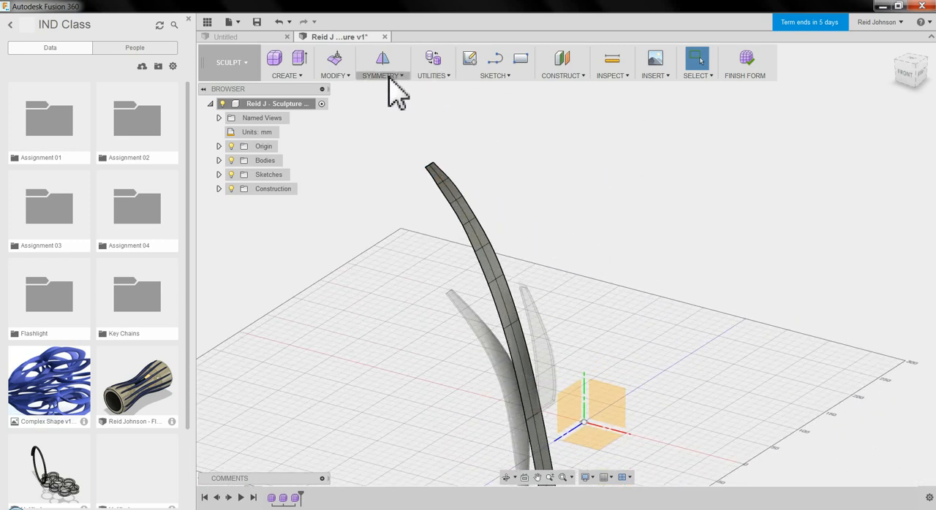
left_click(336, 74)
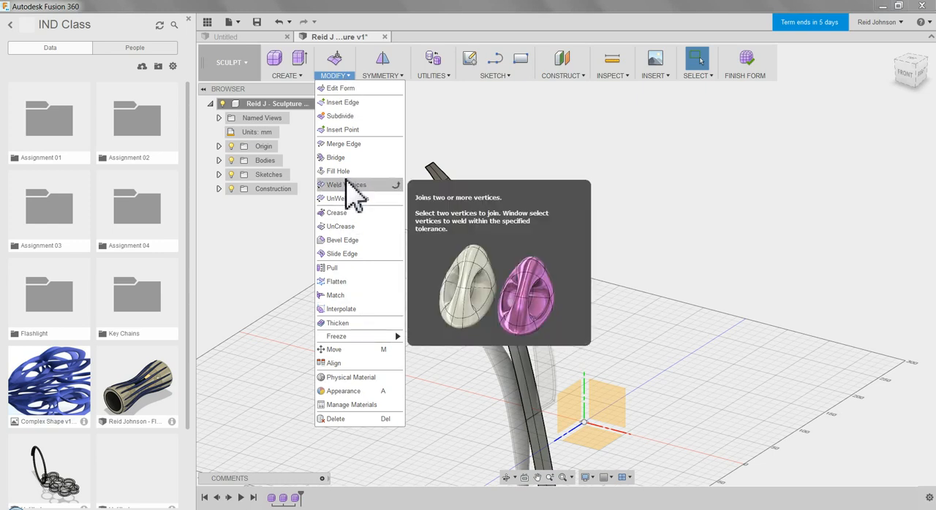
left_click(355, 324)
left_click(495, 268)
left_click(780, 202)
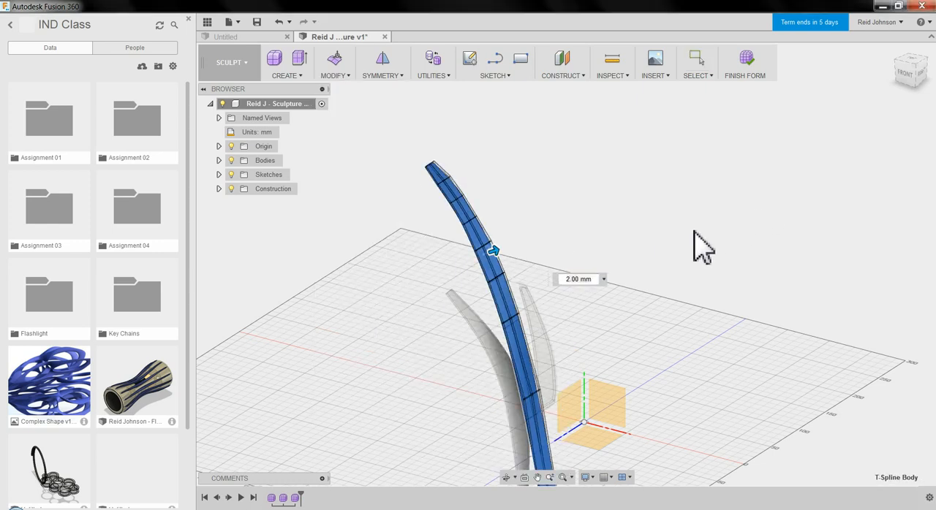
Finish the tall strip's form and create a fourth form in the same design.
left_click(745, 69)
scroll(639, 226, "up", 2)
scroll(637, 231, "down", 5)
middle_click_drag(674, 265, 543, 209)
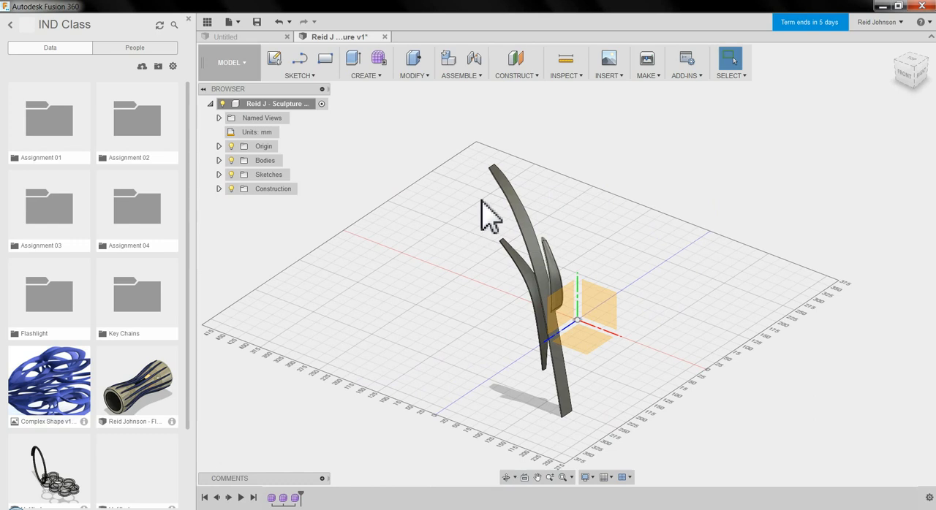
left_click(378, 58)
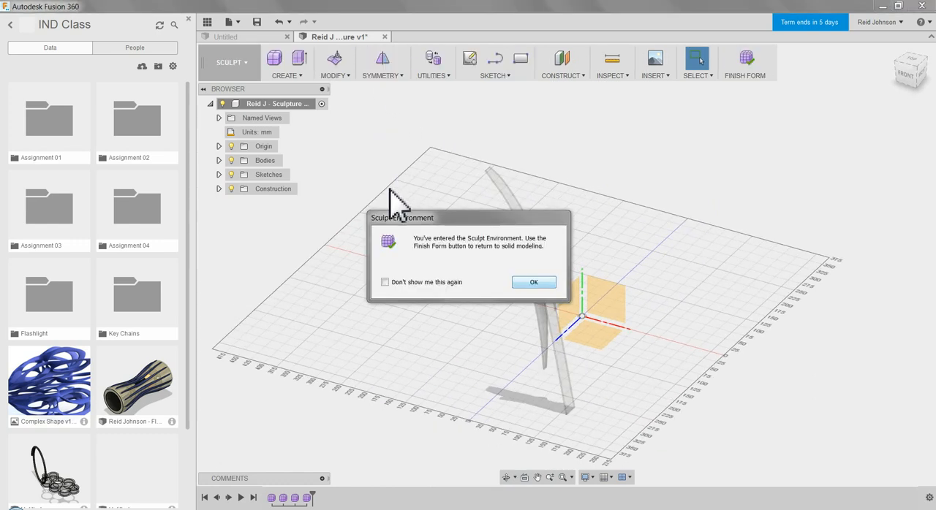
left_click(533, 283)
Create a torus on the front plane above the tall strip's tip, about 57.4 mm and 11.5 mm in diameter, with 8 and 4 faces.
left_click(286, 75)
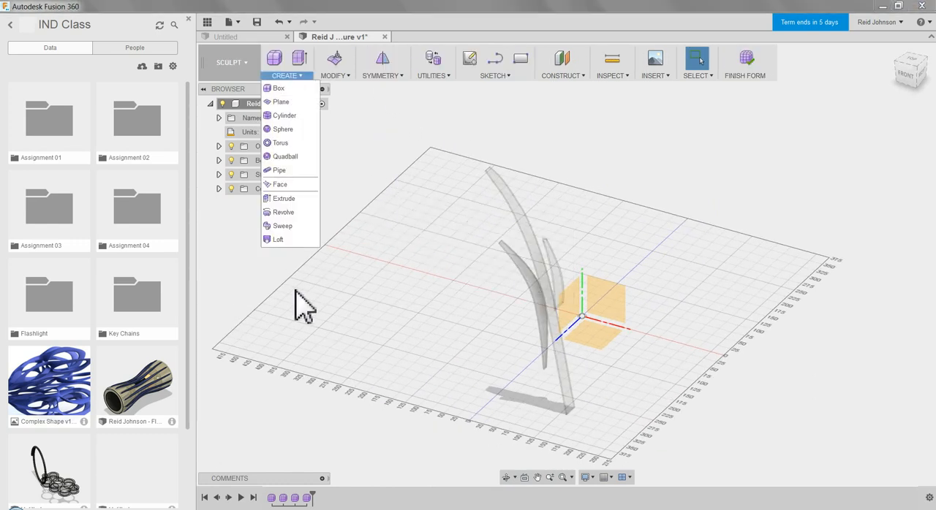
left_click(285, 143)
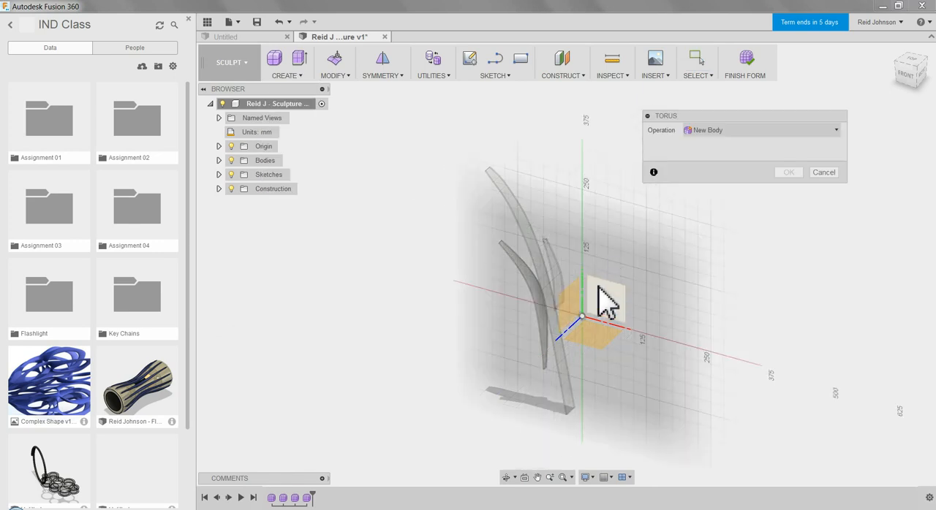
middle_click_drag(486, 196, 516, 218)
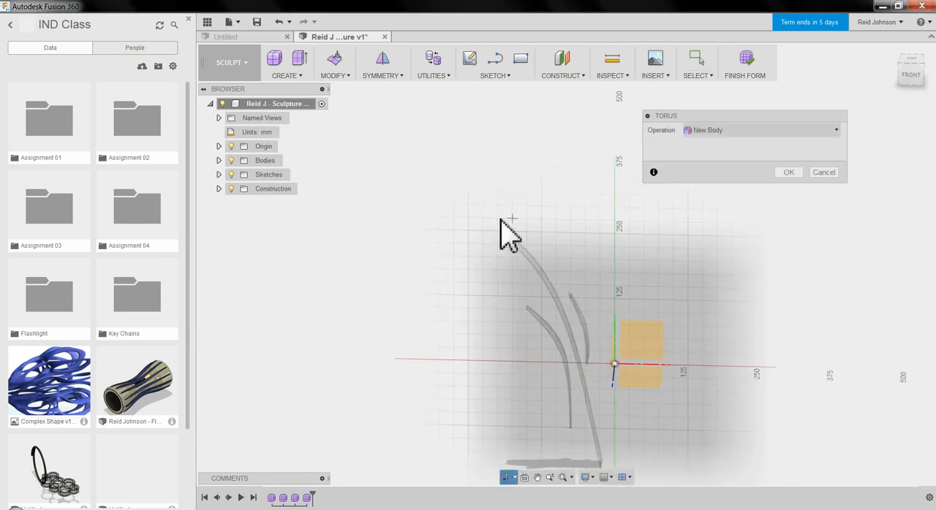
scroll(511, 217, "up", 3)
left_click(476, 229)
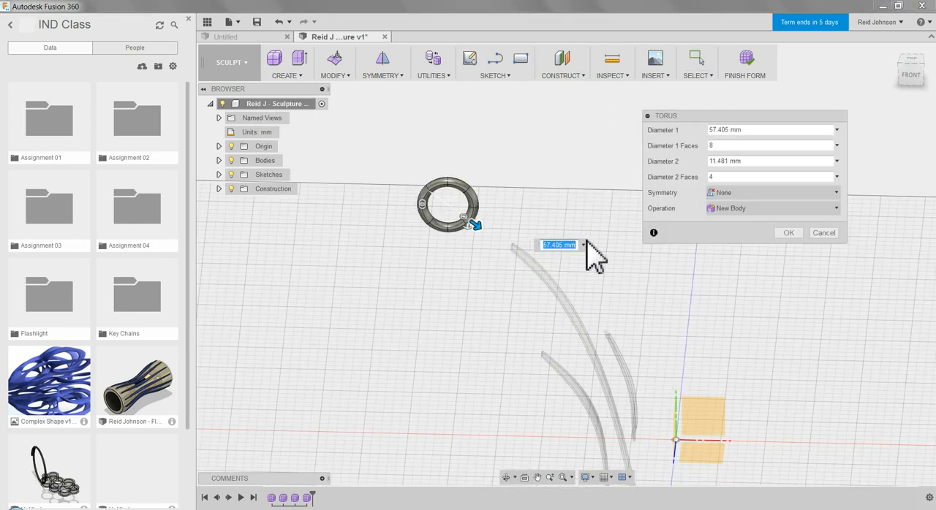
left_click(789, 234)
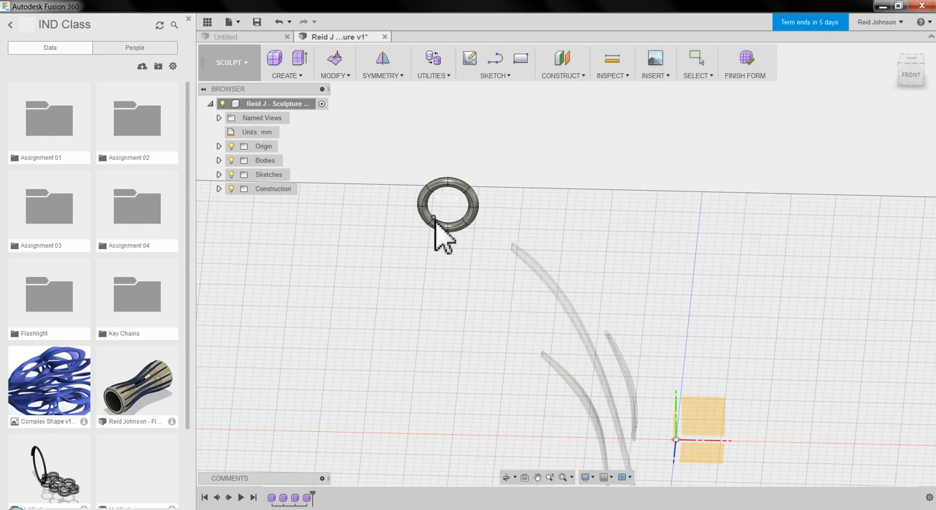
Select the whole torus and scale it to about 0.567 with Edit Form, flattening it into an oval.
scroll(428, 219, "up", 2)
left_click_drag(377, 126, 538, 277)
right_click(539, 203)
left_click(504, 208)
left_click_drag(484, 194, 487, 209)
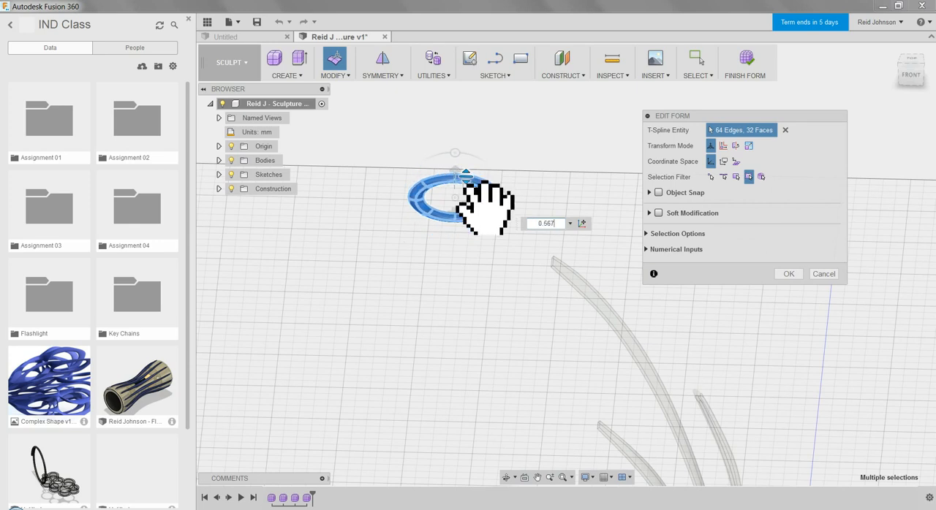
left_click(781, 275)
Apply Mirror - Internal symmetry to the oval torus using two faces on either side of its outer ring edge.
middle_click_drag(648, 282, 585, 217, "shift")
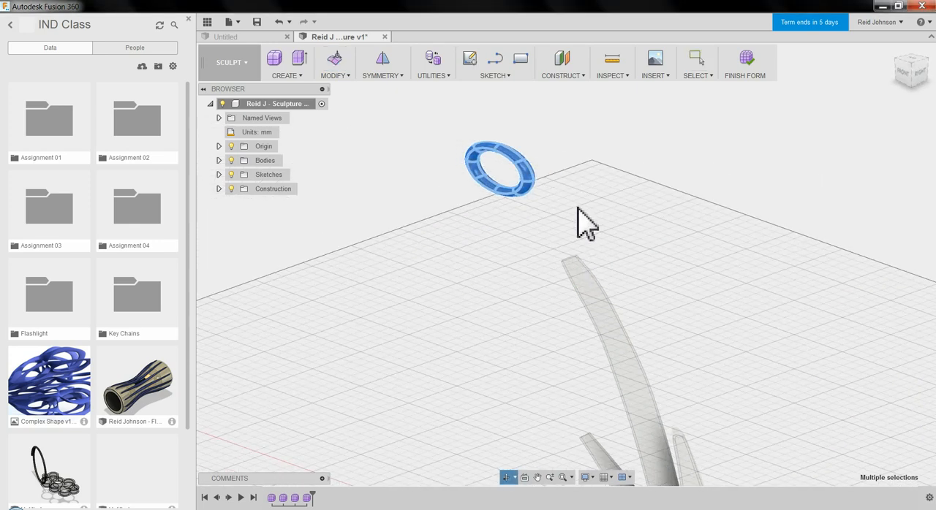
left_click(408, 119)
left_click(383, 74)
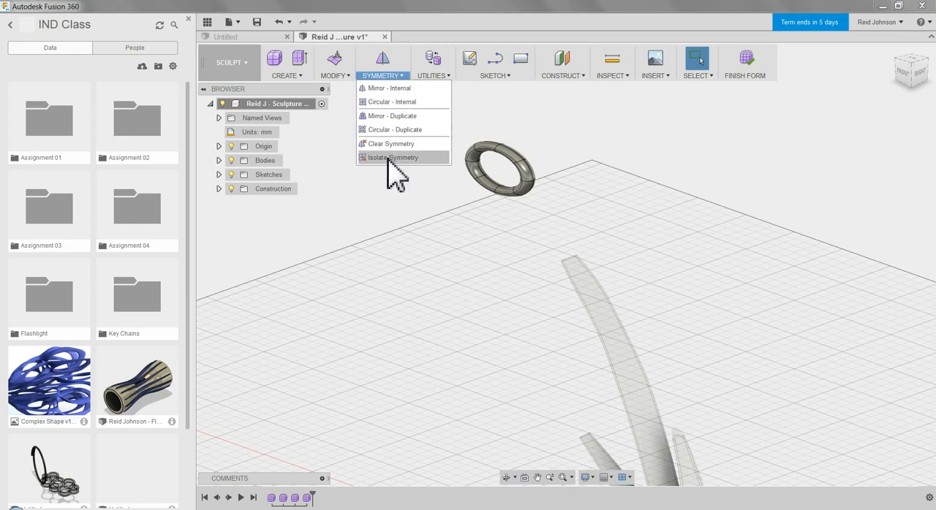
left_click(404, 86)
scroll(464, 130, "up", 4)
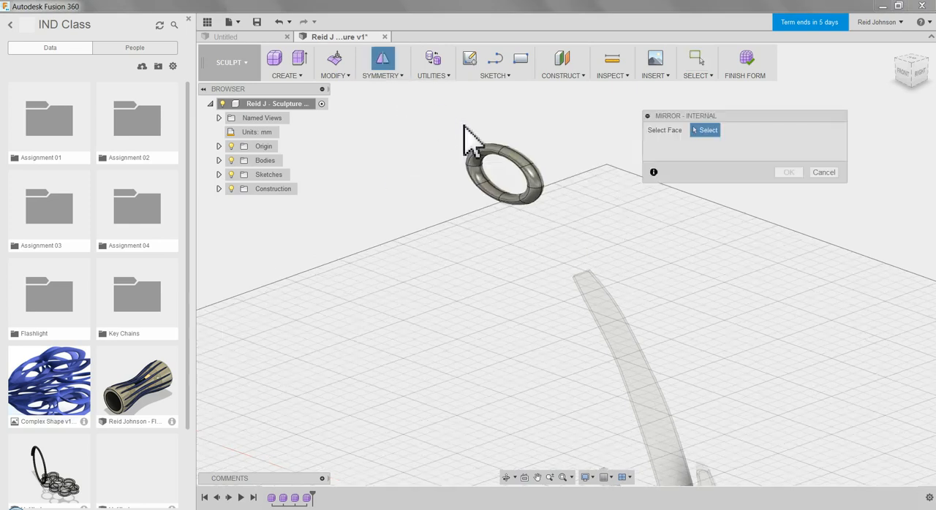
left_click(541, 170)
middle_click_drag(573, 171, 565, 169, "shift")
left_click(556, 159)
left_click(788, 172)
Crease the full edge loop around the front side of the symmetric torus.
left_click(337, 76)
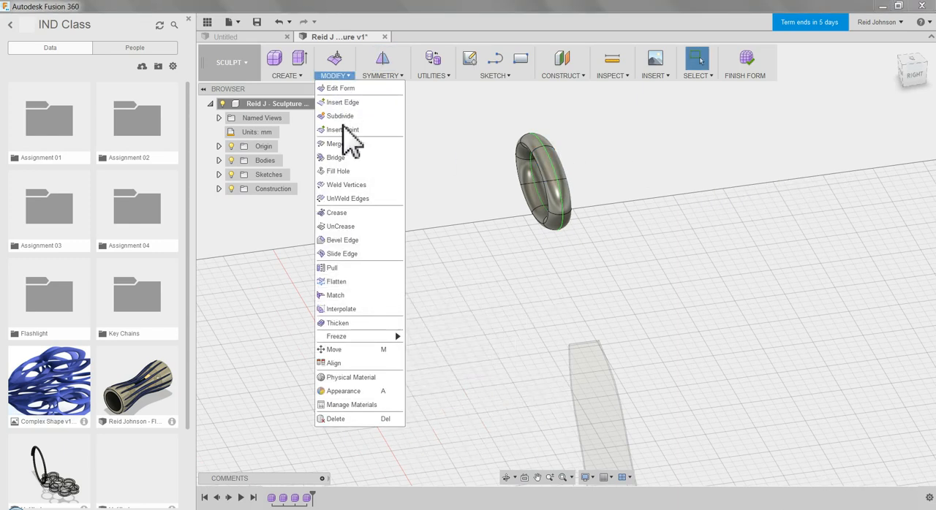
left_click(341, 213)
middle_click_drag(539, 177, 575, 179, "shift")
scroll(574, 180, "up", 3)
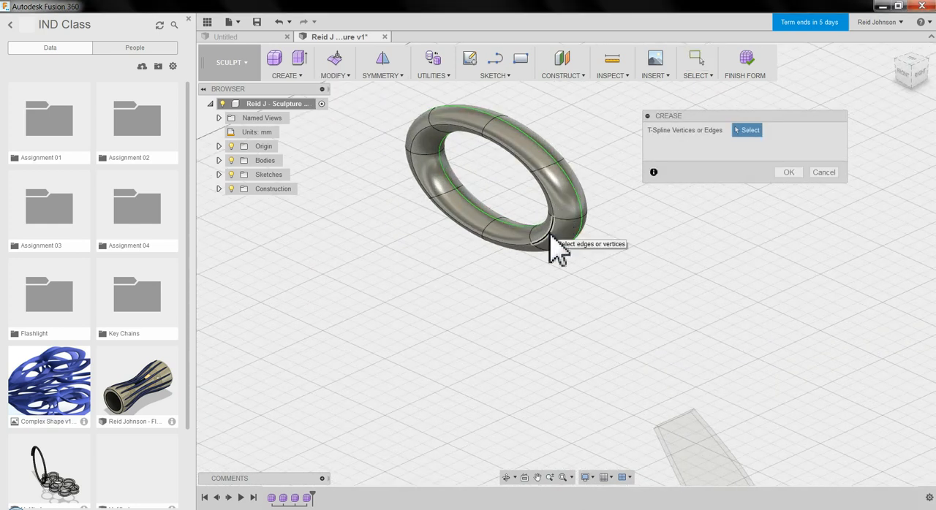
double_click(554, 249)
middle_click_drag(447, 266, 512, 241, "shift")
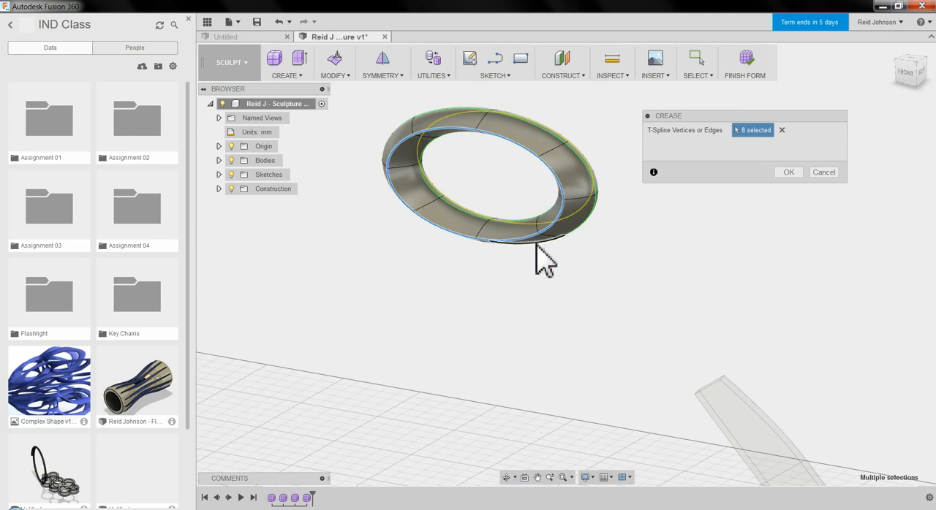
left_click(788, 173)
Select the whole torus and use Edit Form to flatten it vertically and rotate it about -25.8 degrees.
middle_click_drag(704, 204, 679, 169, "shift")
scroll(682, 195, "down", 4)
left_click_drag(451, 114, 710, 257)
right_click(695, 182)
left_click(736, 161)
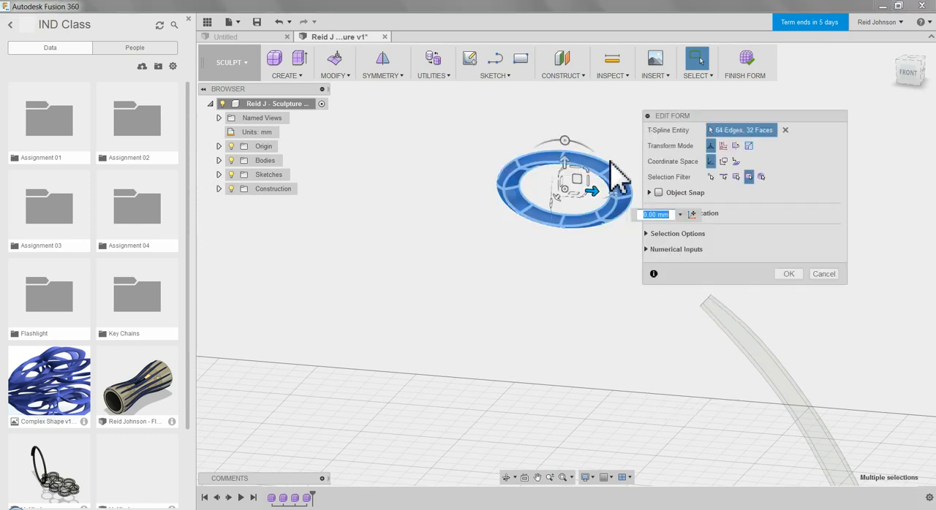
left_click_drag(576, 170, 578, 185)
middle_click_drag(573, 269, 481, 293)
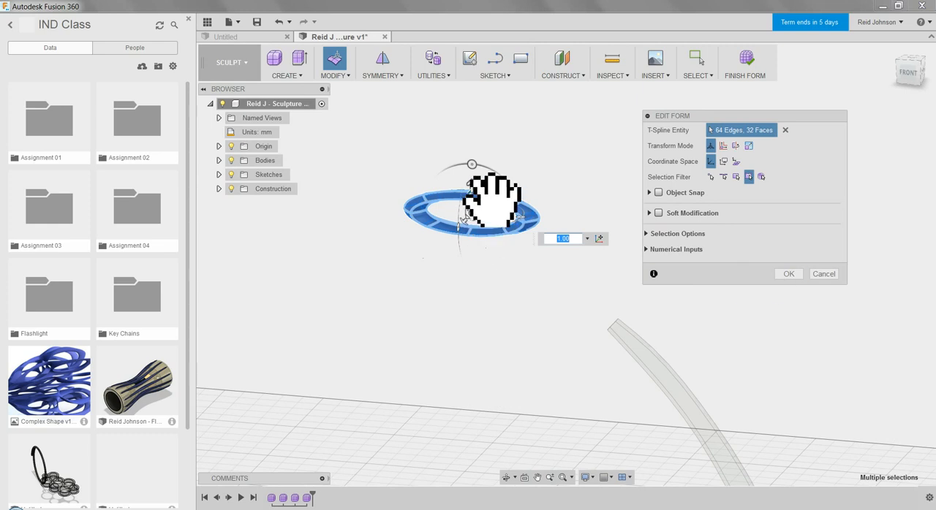
left_click_drag(472, 164, 493, 171)
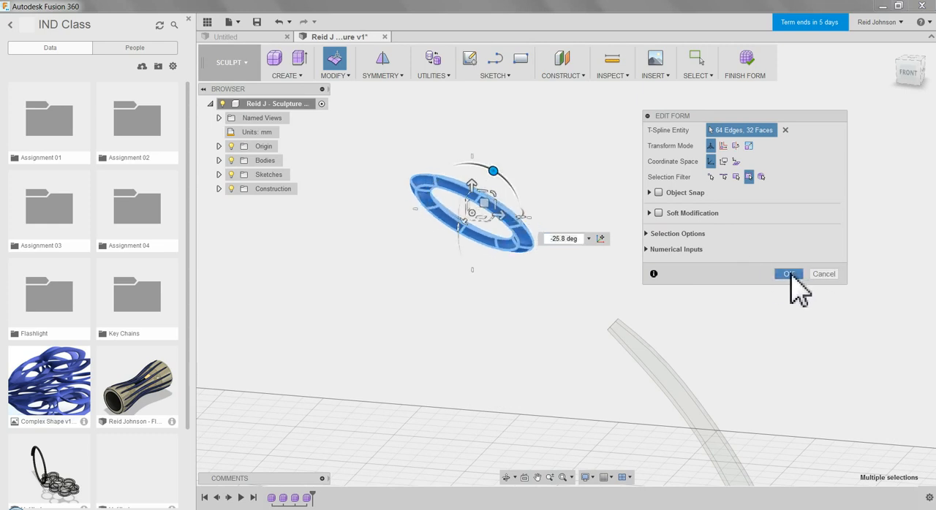
left_click(787, 274)
Finish the torus ring's form and create a fifth form in the same design.
middle_click_drag(643, 259, 692, 249, "shift")
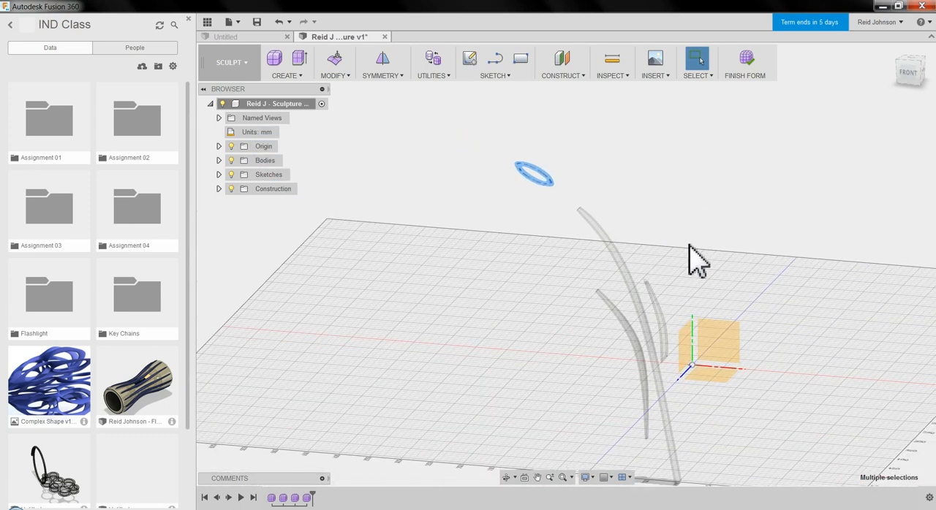
left_click(750, 82)
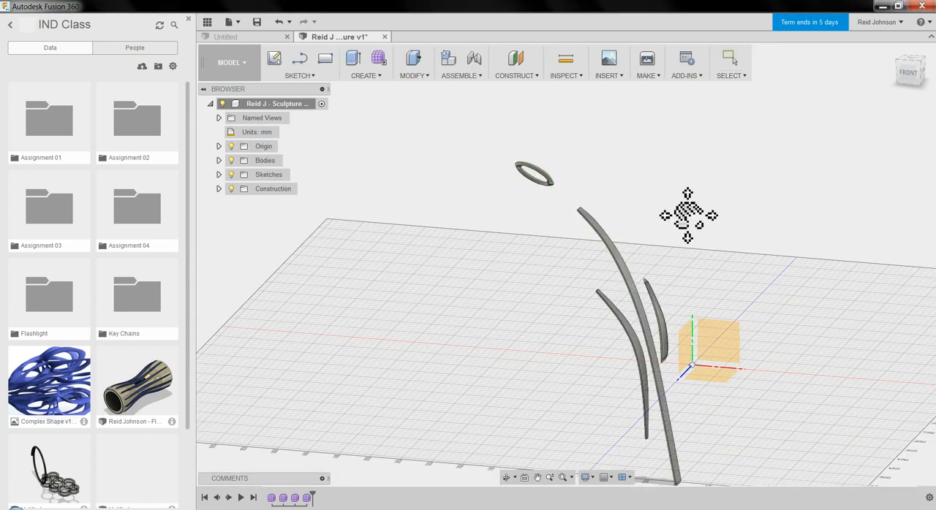
middle_click_drag(690, 215, 644, 175, "shift")
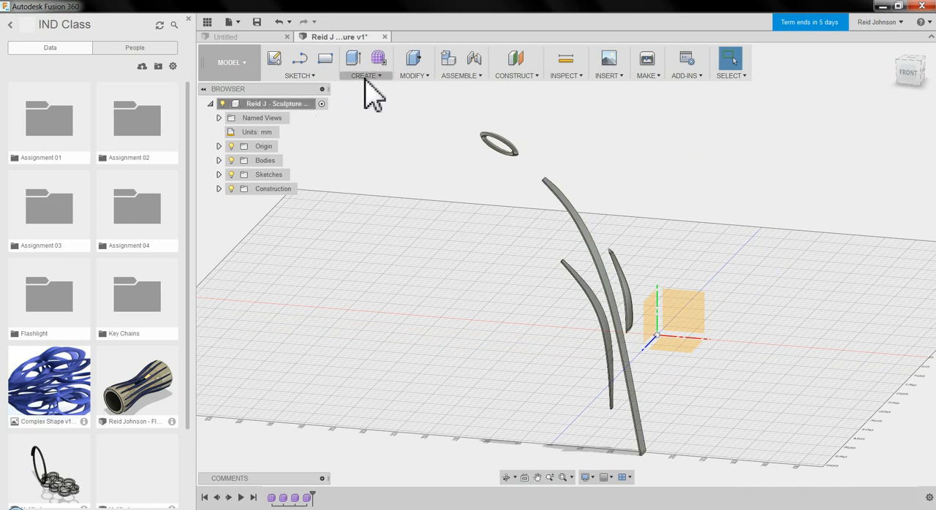
left_click(380, 62)
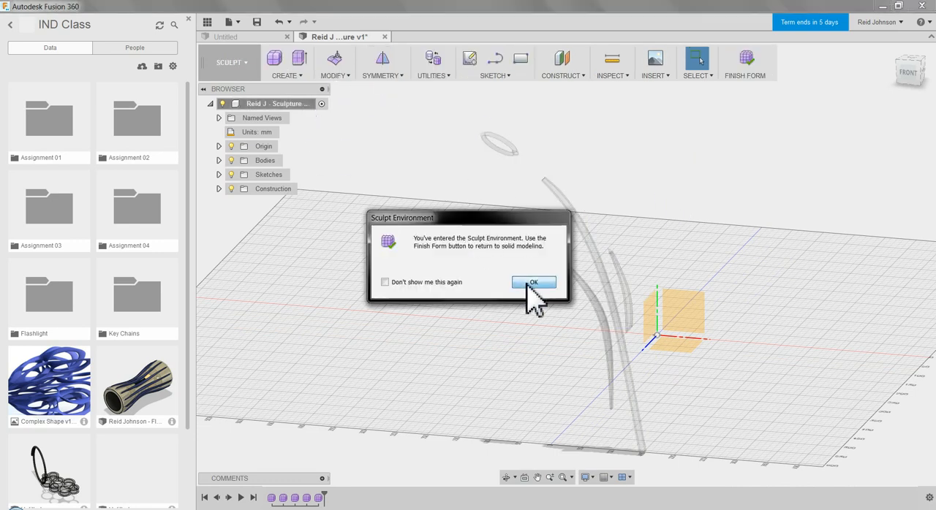
left_click(533, 283)
Sketch an S-shaped spline through four points, about 310 mm tall, on the front plane beside the strips and finish the sketch.
left_click(296, 76)
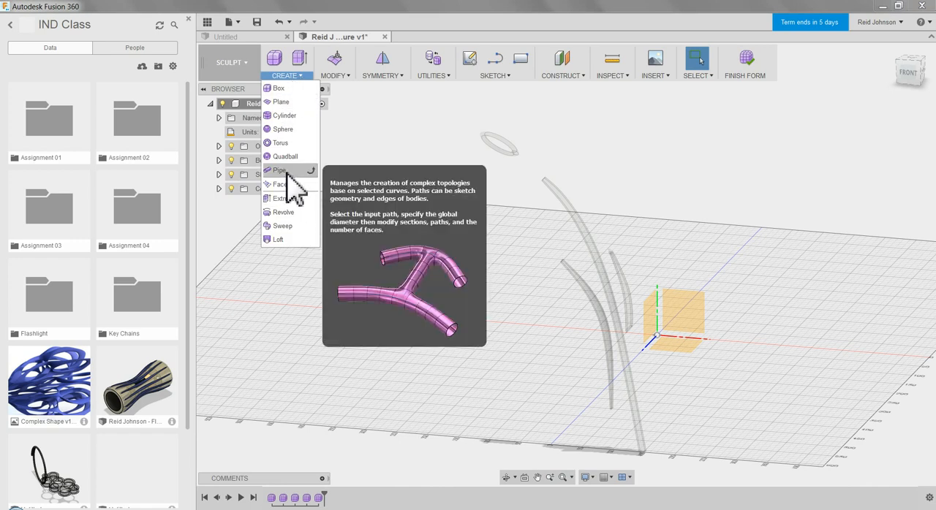
left_click(509, 97)
left_click(497, 76)
left_click(477, 189)
left_click(691, 255)
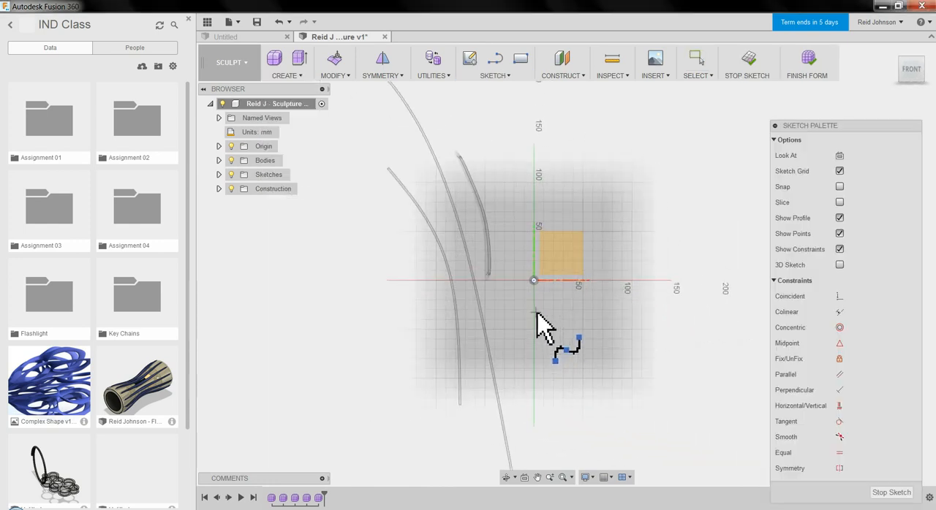
scroll(536, 314, "up", 3)
left_click(563, 436)
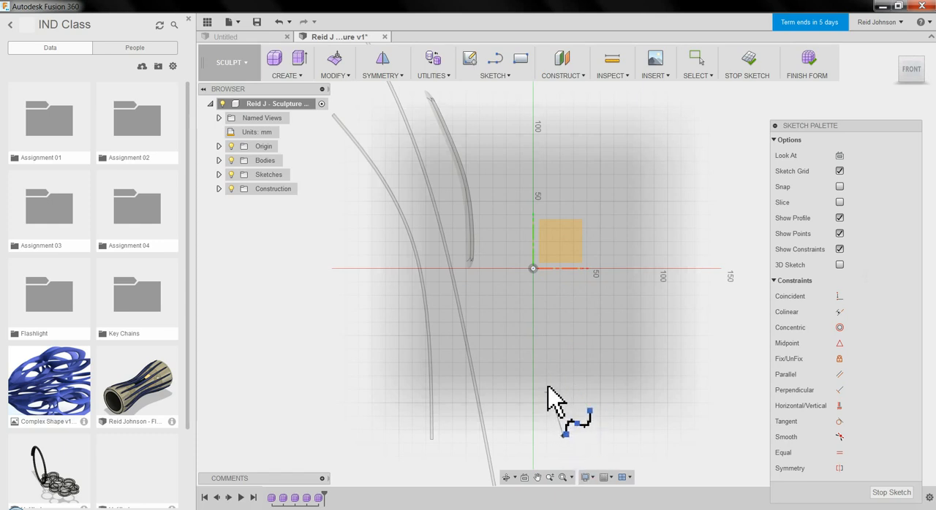
left_click(509, 326)
left_click(552, 255)
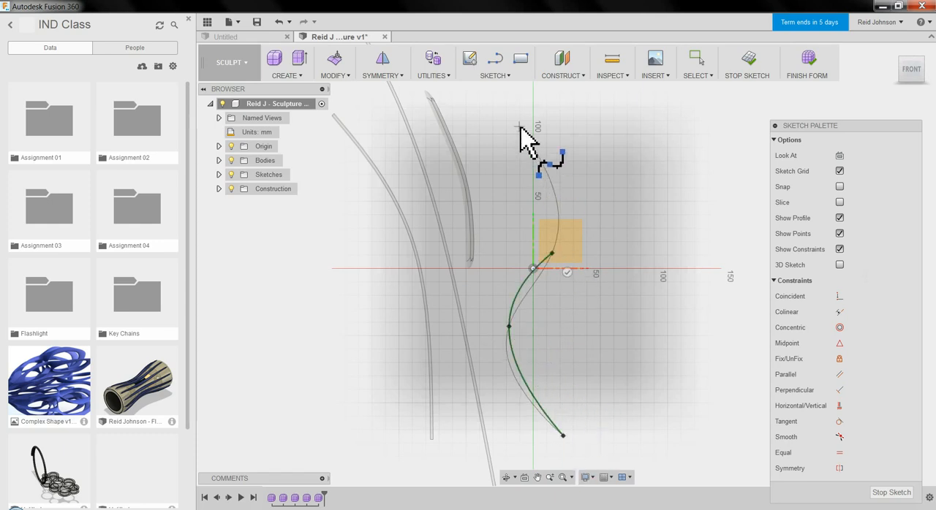
middle_click_drag(520, 129, 526, 226)
left_click_drag(539, 249, 544, 225)
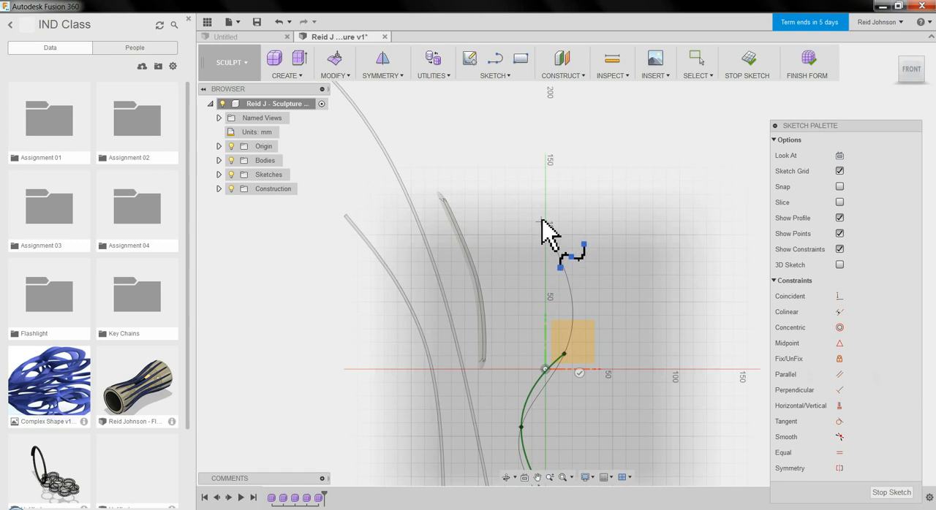
left_click(470, 117)
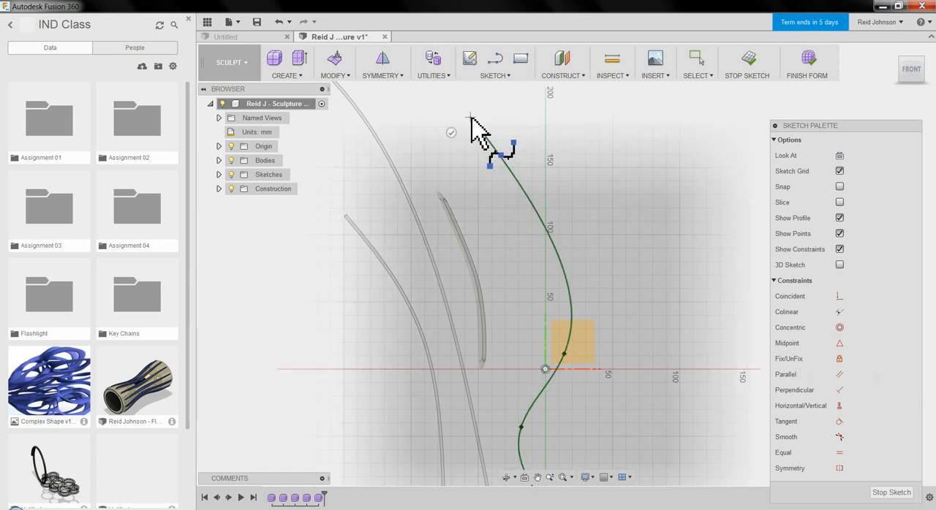
left_click(300, 78)
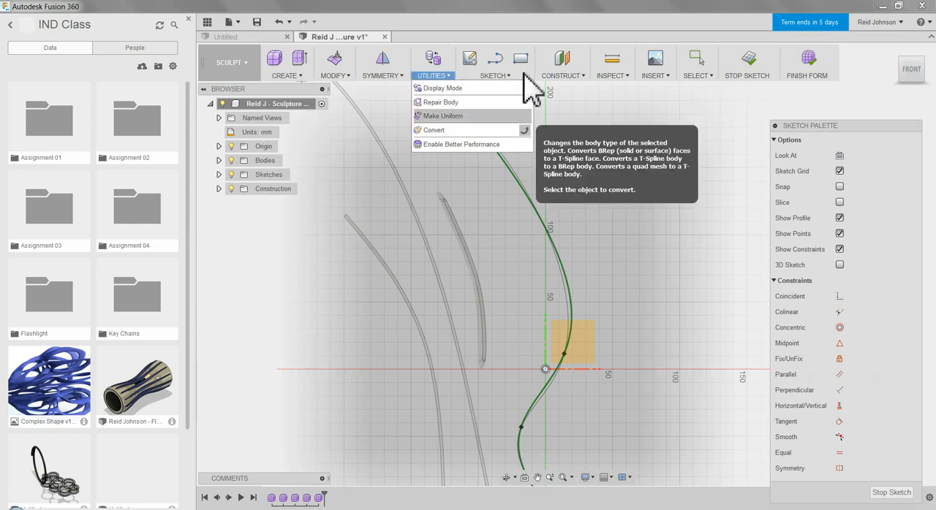
left_click(747, 58)
Create a 5 mm diameter pipe along the S-shaped spline with smooth display mode and a curve tolerance of 2.396 mm.
left_click(285, 76)
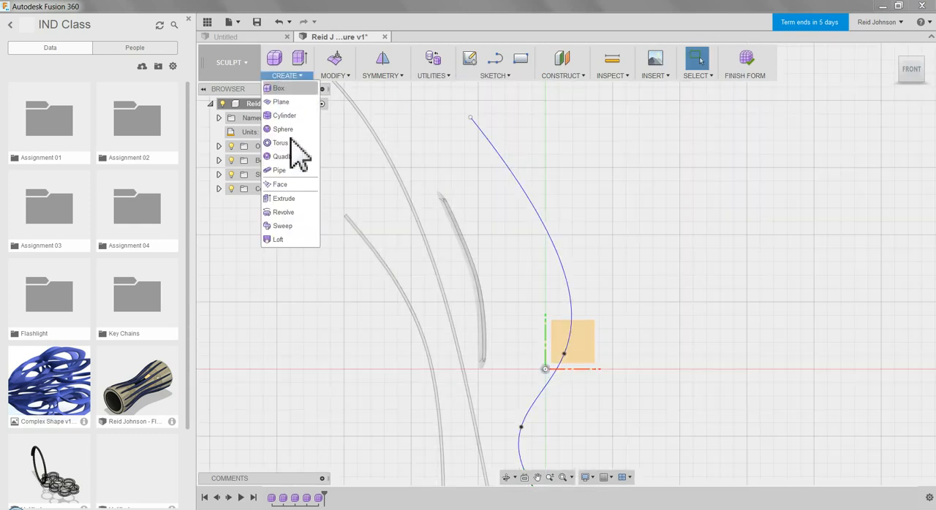
left_click(279, 170)
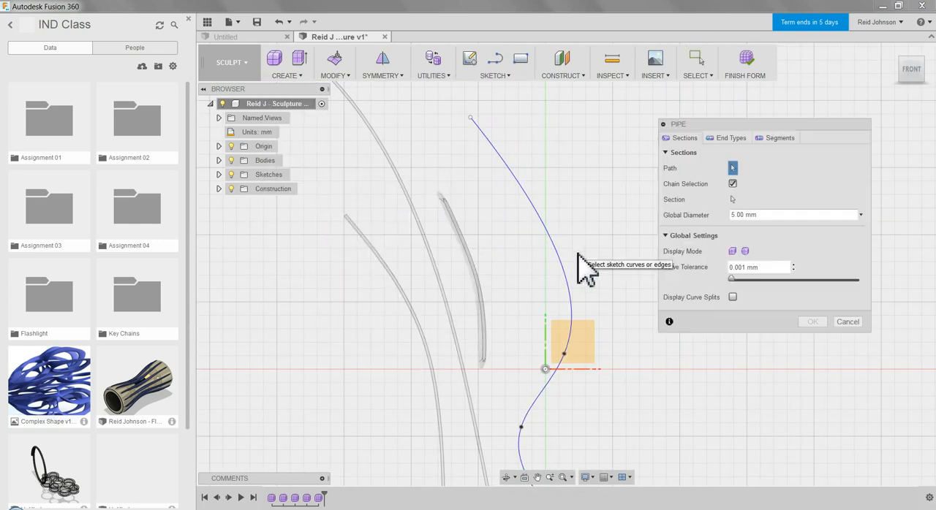
left_click(561, 252)
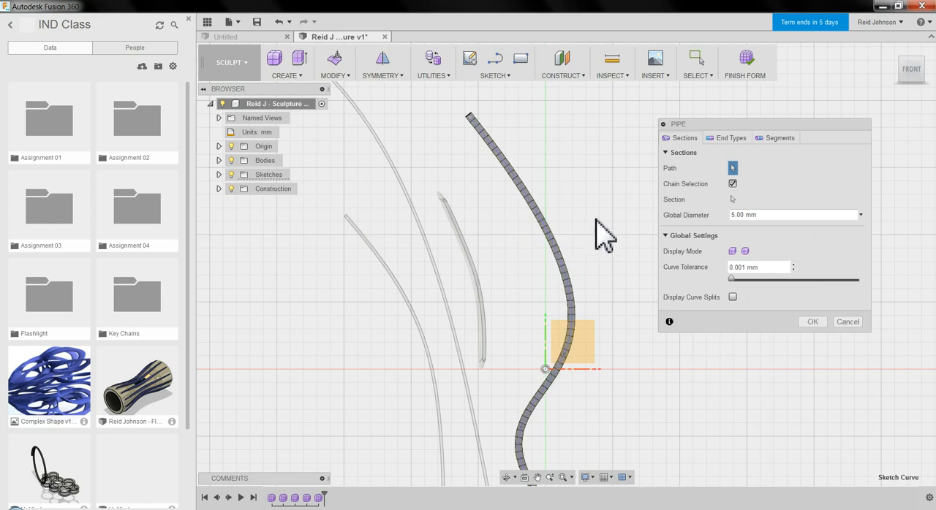
middle_click_drag(606, 229, 560, 232, "shift")
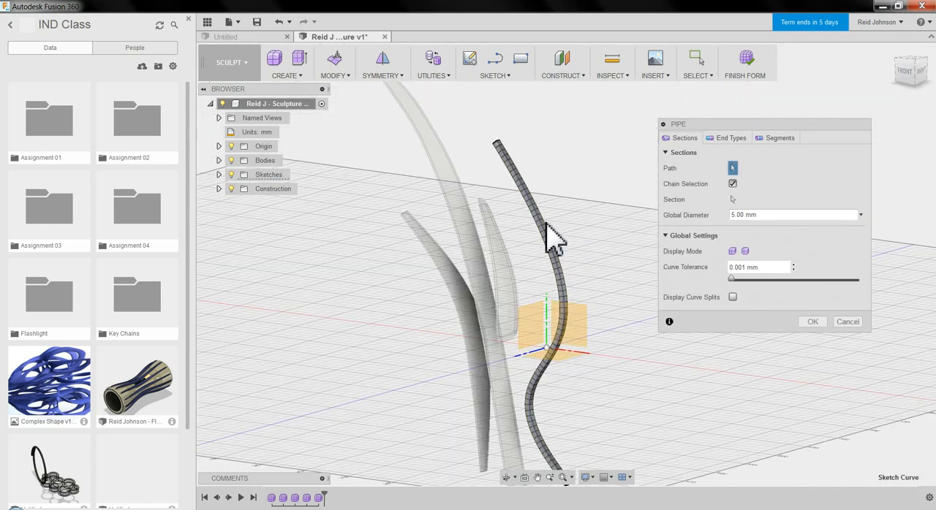
left_click(745, 252)
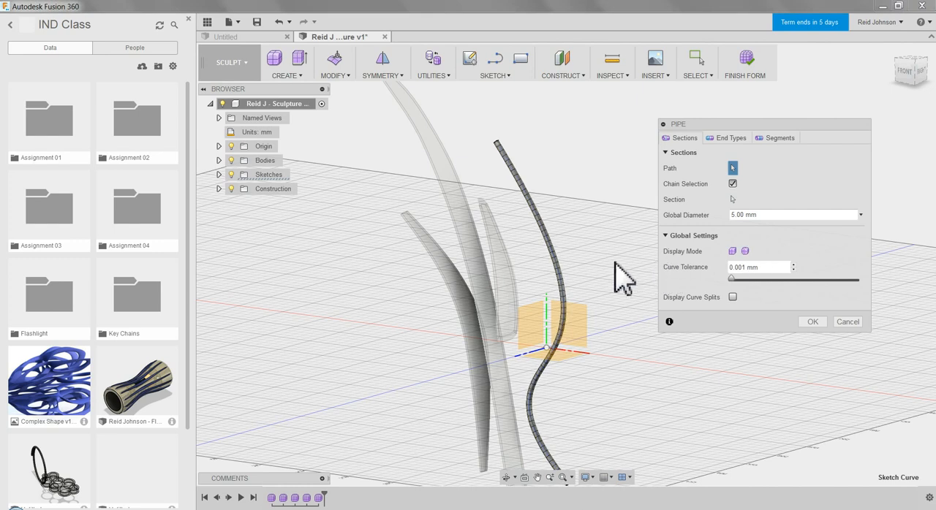
mouse_move(595, 259)
middle_mouse_down("shift")
mouse_move(633, 246)
mouse_move(595, 265)
mouse_move(617, 261)
mouse_move(602, 261)
middle_mouse_up("shift")
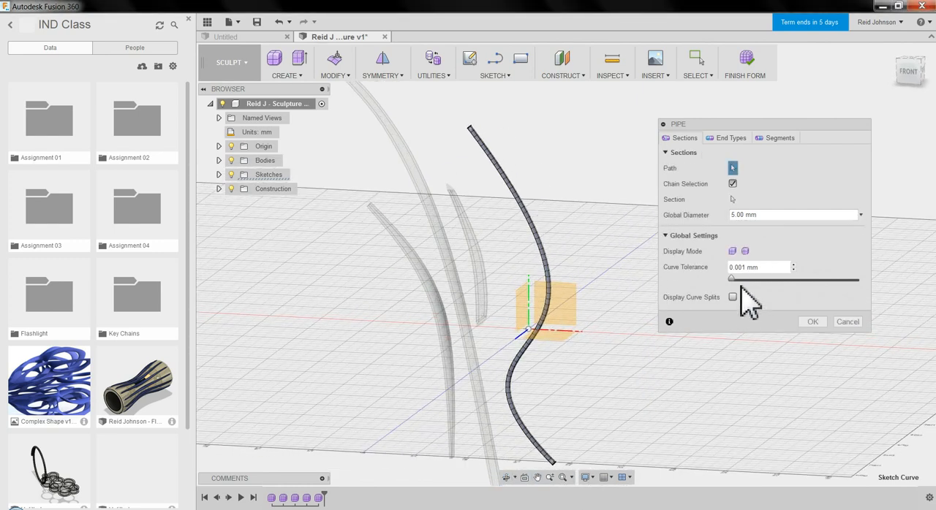
left_click_drag(730, 280, 740, 280)
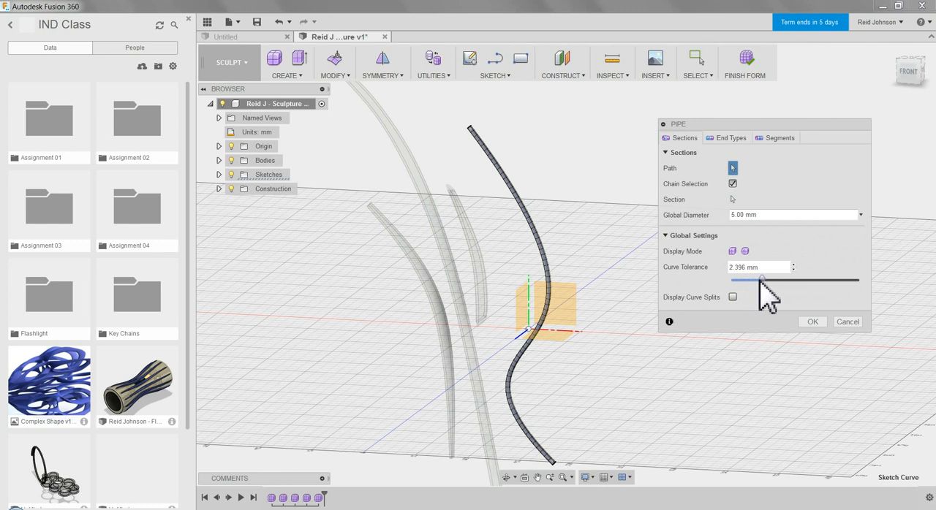
left_click(779, 139)
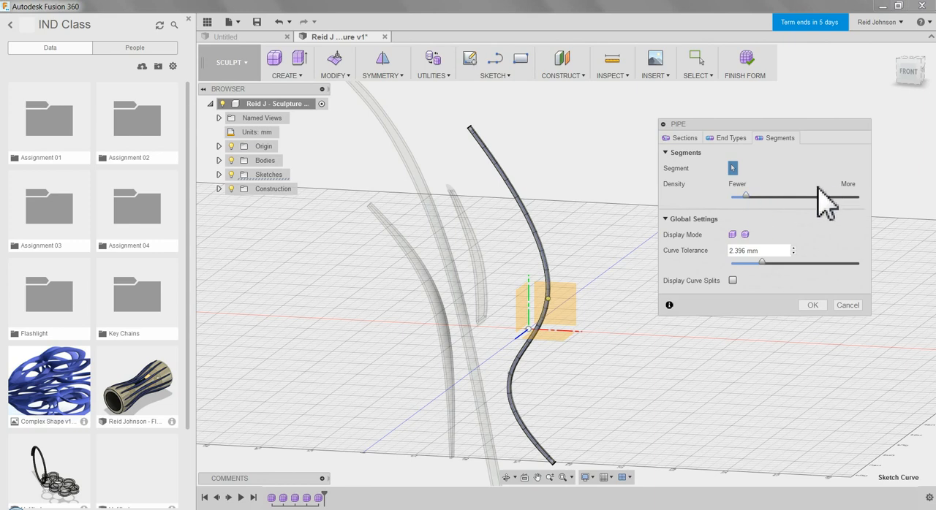
left_click(811, 306)
Thicken the pipe body with the Sharp thicken type in the Normal direction.
scroll(550, 256, "up", 8)
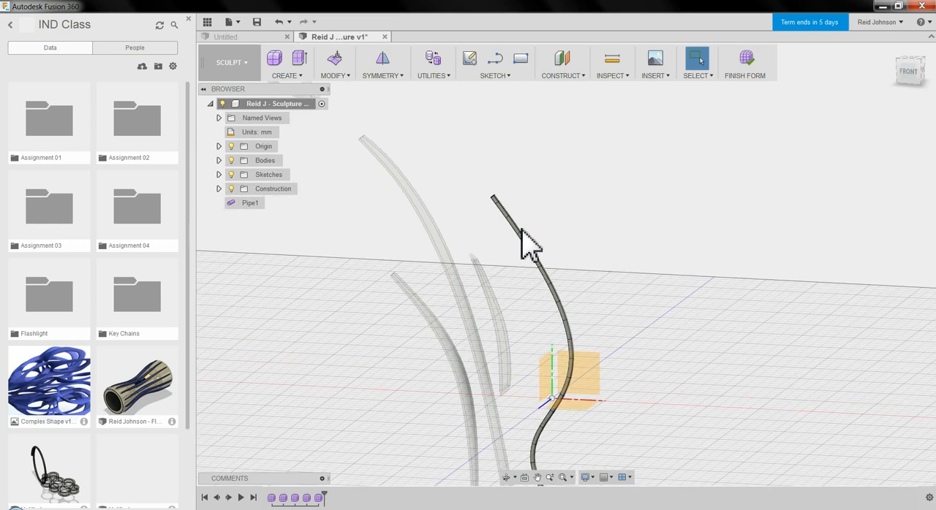
middle_click_drag(507, 192, 502, 126, "shift")
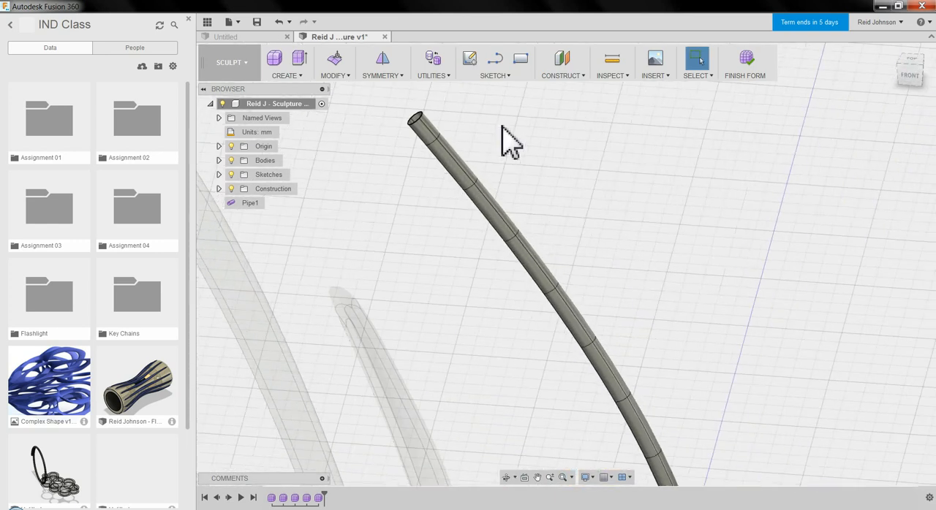
left_click(338, 75)
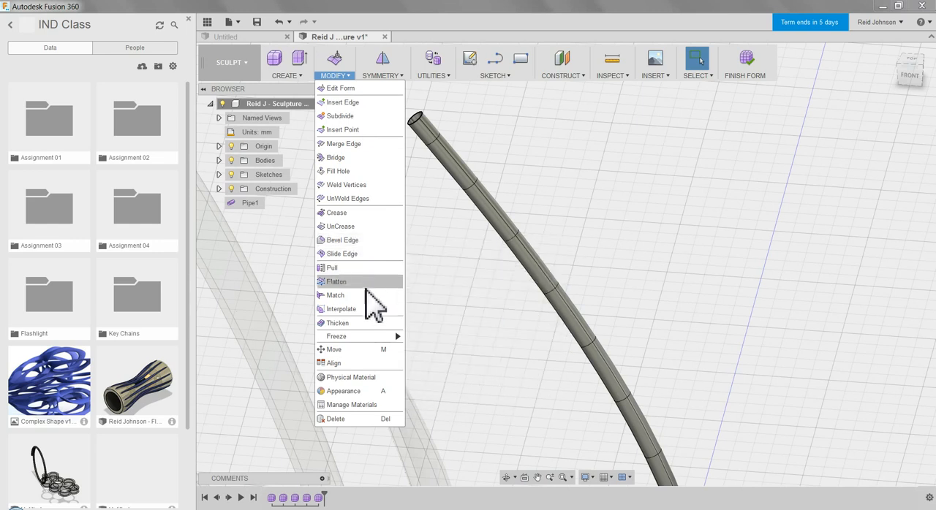
left_click(362, 323)
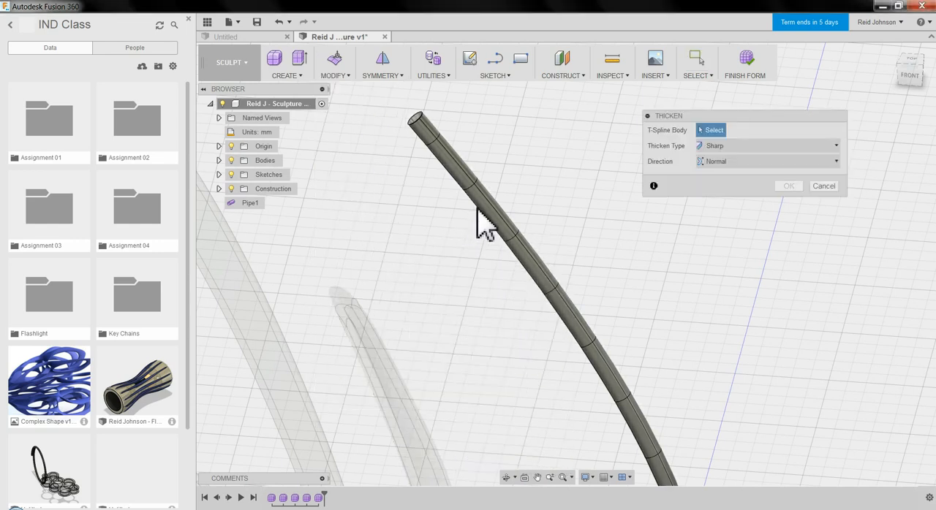
left_click(487, 227)
left_click(788, 185)
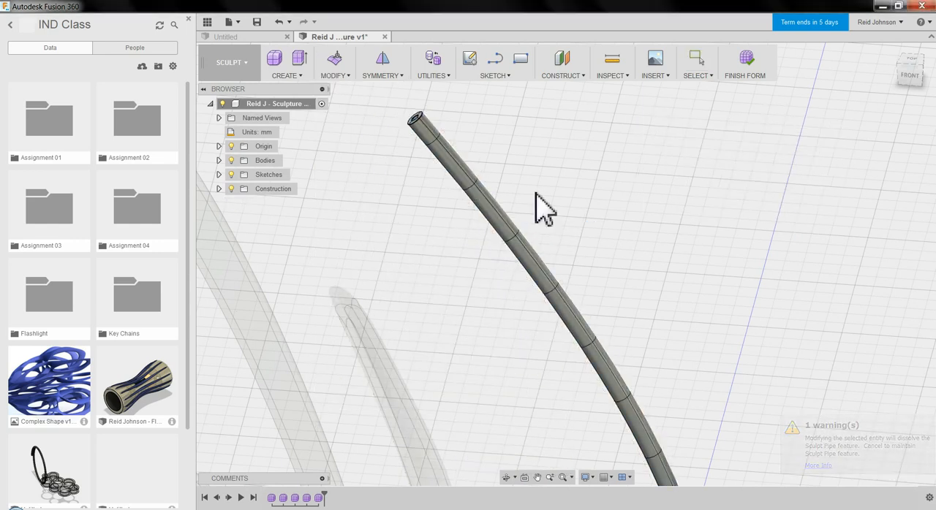
Finish the thickened pipe's form to return to solid modeling with all the sculpture's bodies.
scroll(555, 218, "up", 2)
scroll(541, 204, "down", 3)
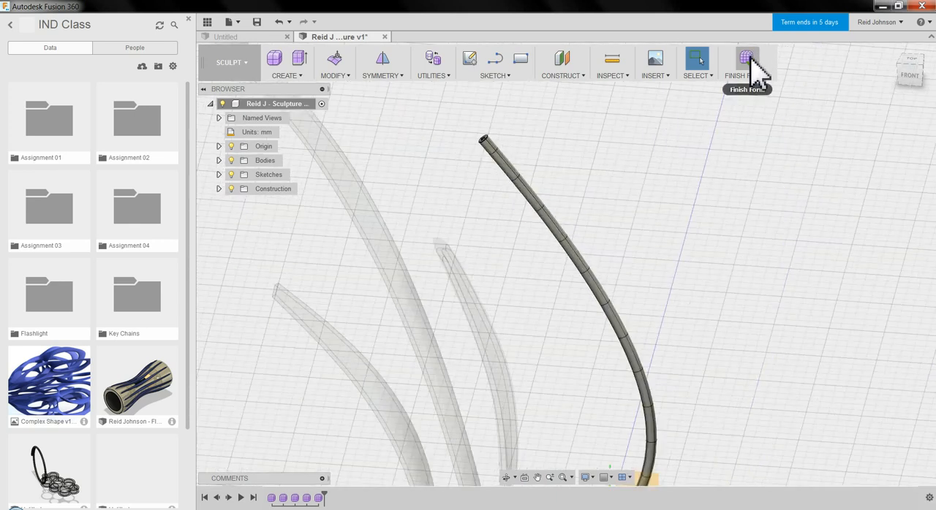
left_click(753, 62)
scroll(669, 252, "down", 5)
mouse_move(745, 295)
middle_mouse_down("shift")
mouse_move(731, 282)
mouse_move(695, 286)
mouse_move(731, 287)
mouse_move(724, 300)
middle_mouse_up("shift")
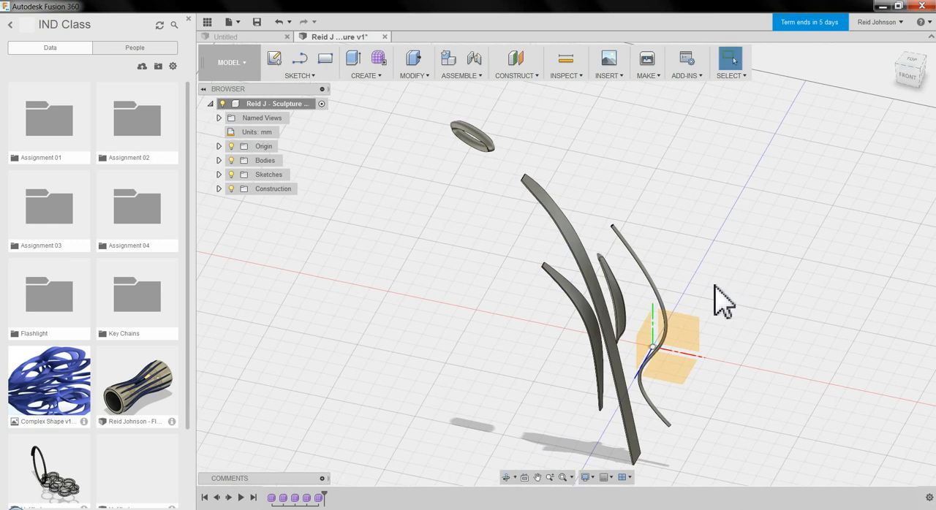
Apply the Plastic - Glossy (White) appearance to the ring, the pipe and all the strip and blade bodies.
right_click(385, 209)
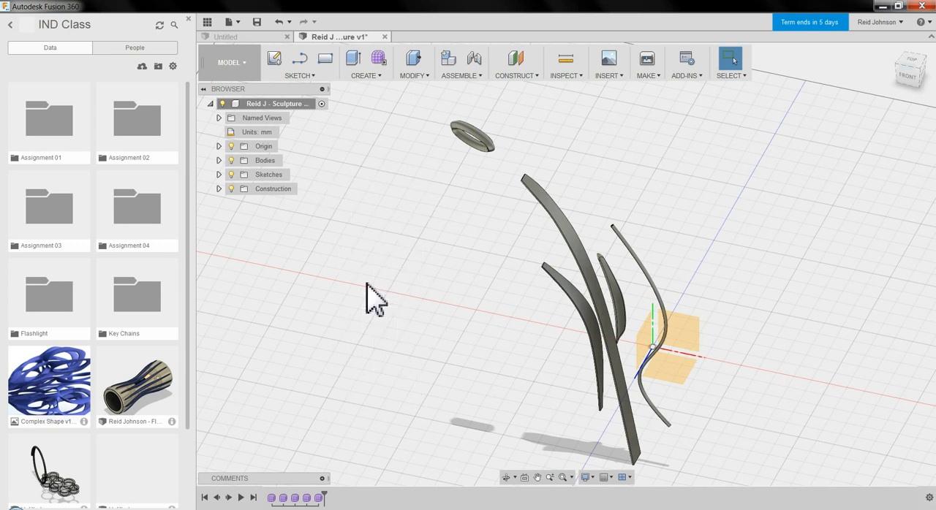
left_click(370, 282)
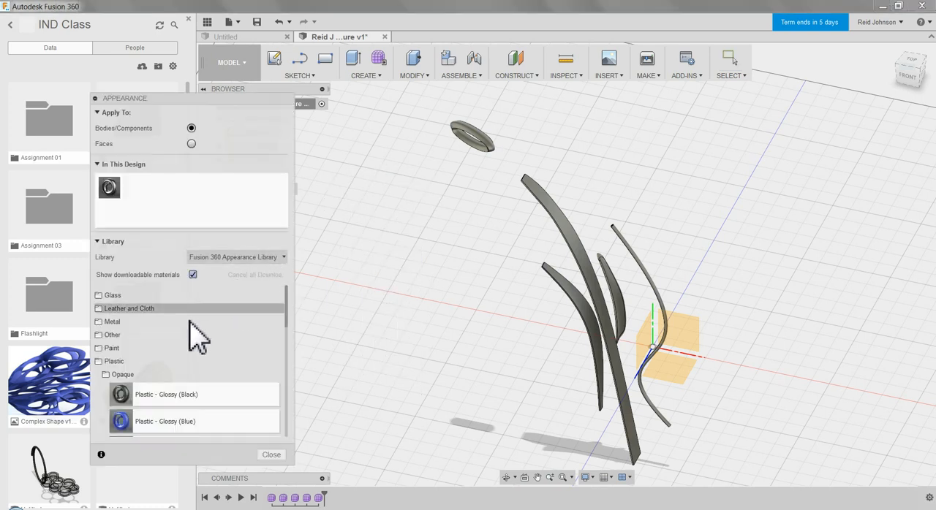
scroll(199, 321, "down", 5)
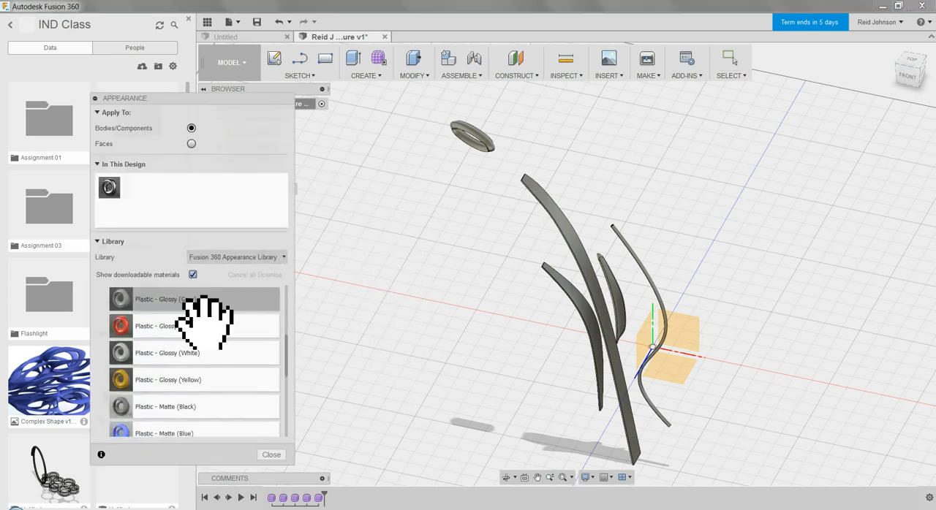
left_click_drag(238, 353, 479, 145)
left_click_drag(134, 188, 559, 227)
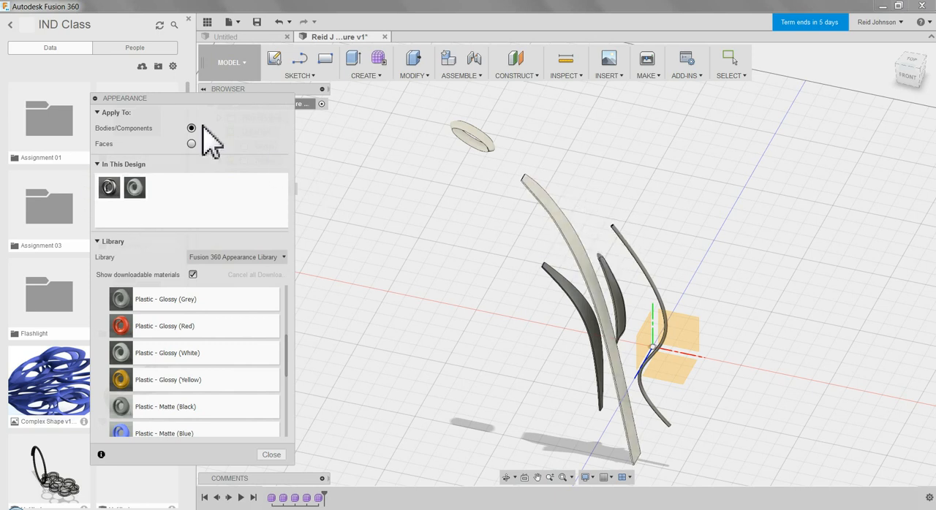
left_click_drag(135, 188, 642, 271)
scroll(671, 297, "up", 3)
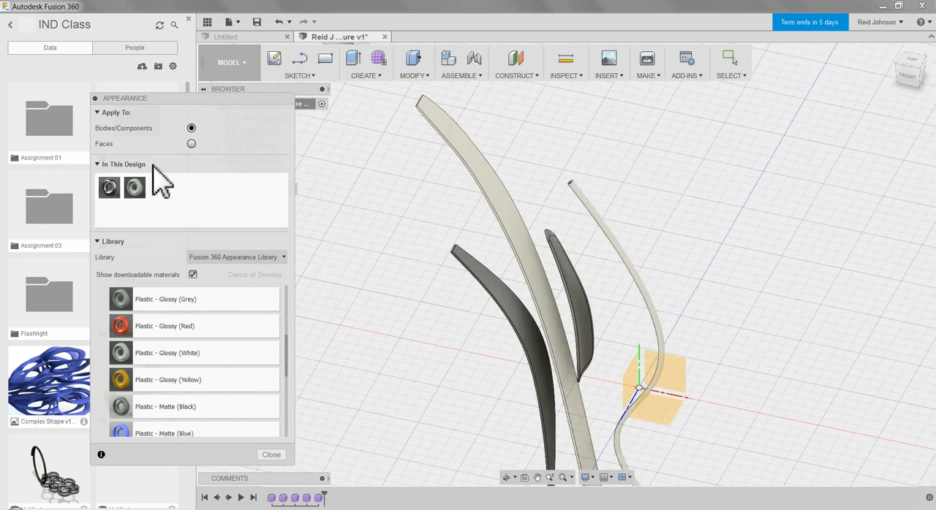
left_click_drag(135, 188, 561, 286)
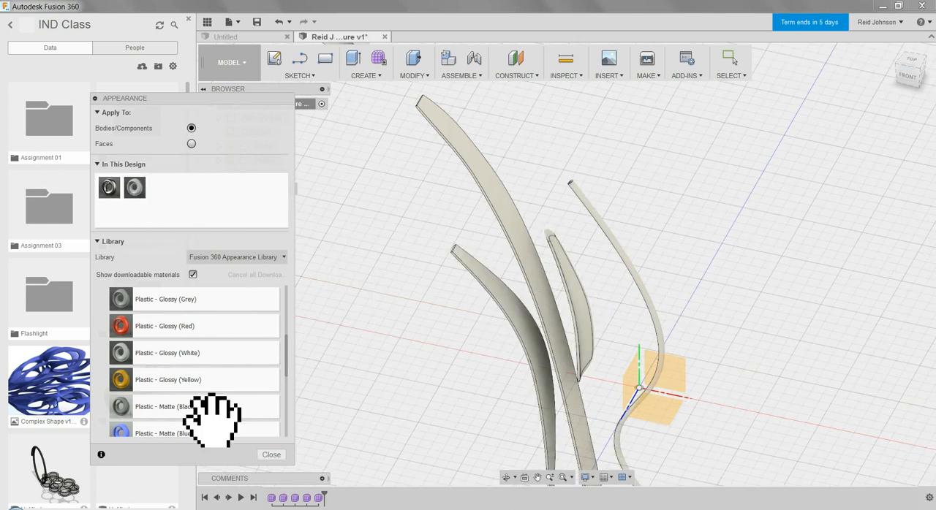
left_click(272, 455)
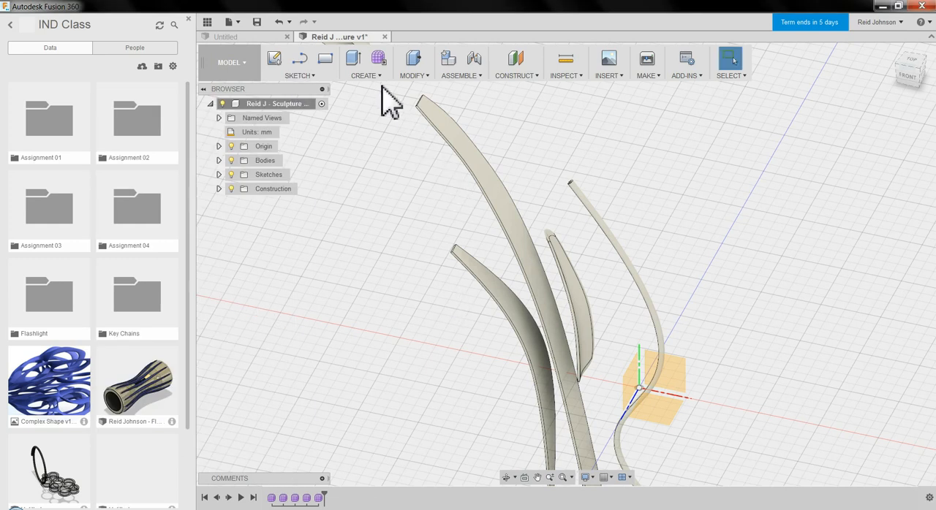
Create a full circular pattern of the S-shaped pipe body around the vertical origin axis with a quantity of 5.
left_click(364, 75)
mouse_move(366, 294)
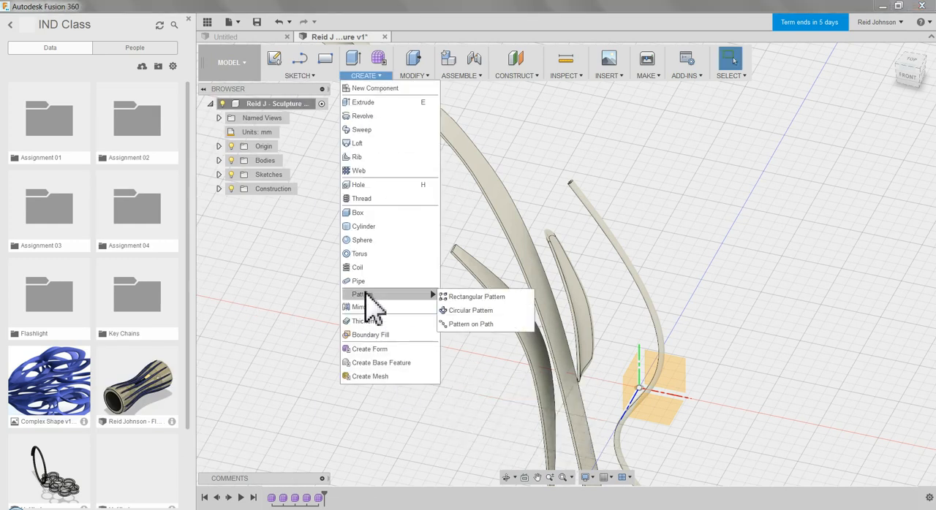
left_click(468, 311)
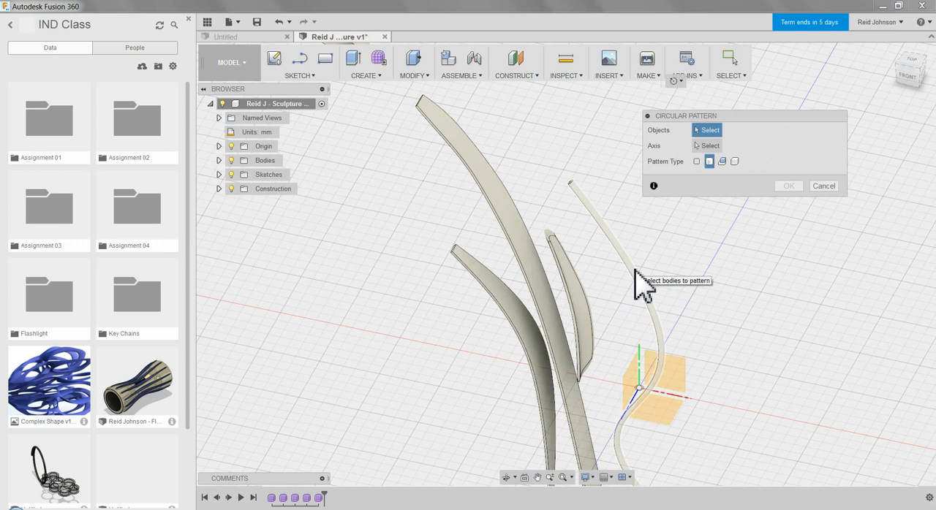
left_click(634, 272)
middle_click_drag(649, 265, 563, 194)
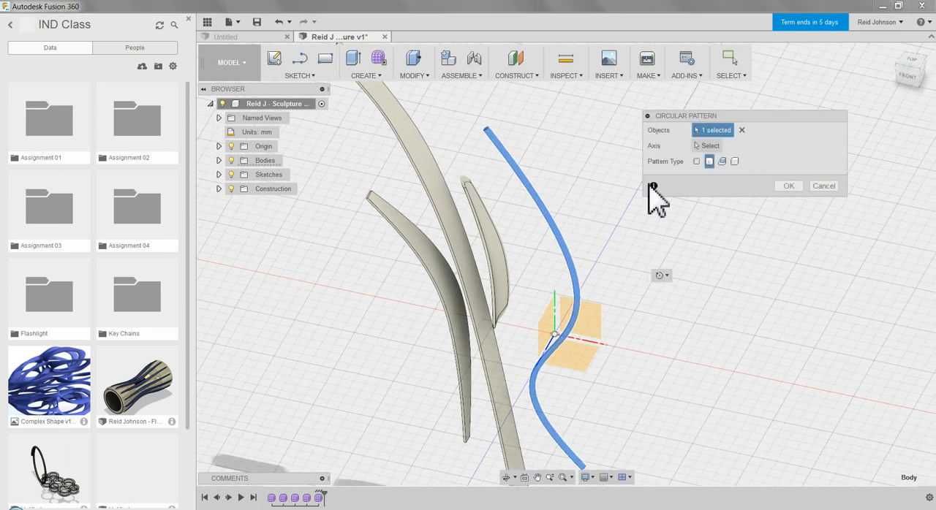
left_click(705, 145)
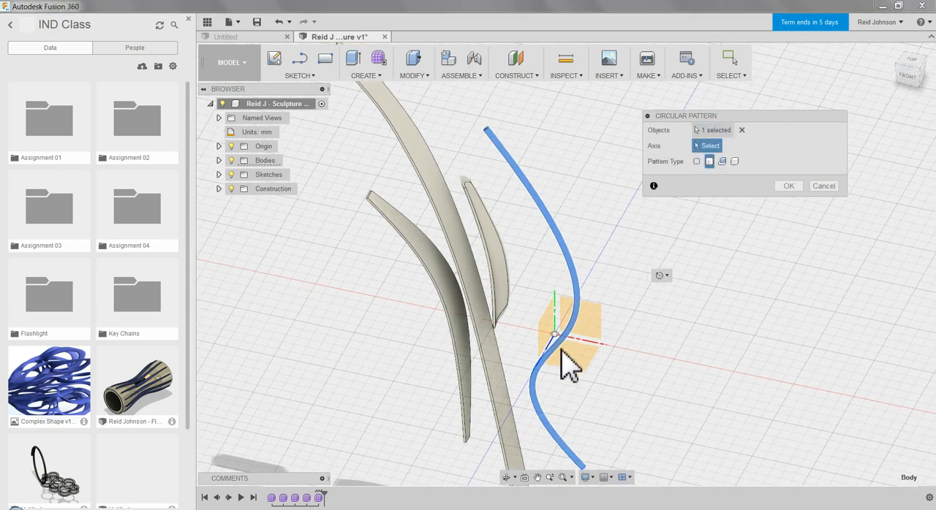
left_click(555, 311)
left_click(709, 209)
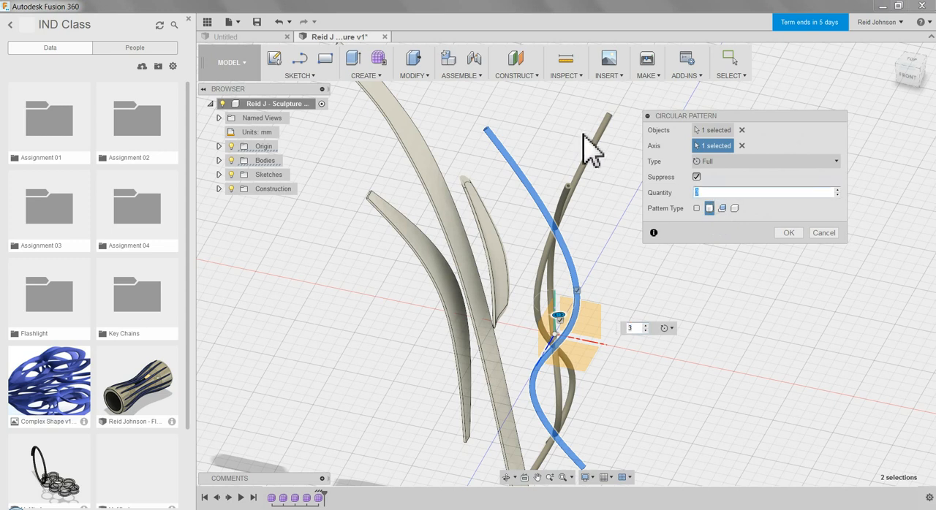
left_click(789, 232)
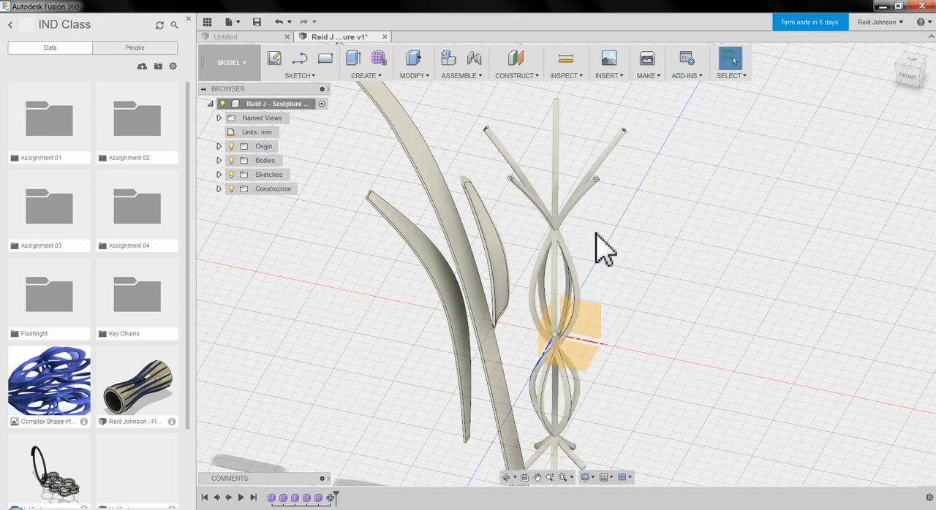
Create a full circular pattern of the short inner strip body around the vertical origin axis with a quantity of 5.
right_click(345, 275)
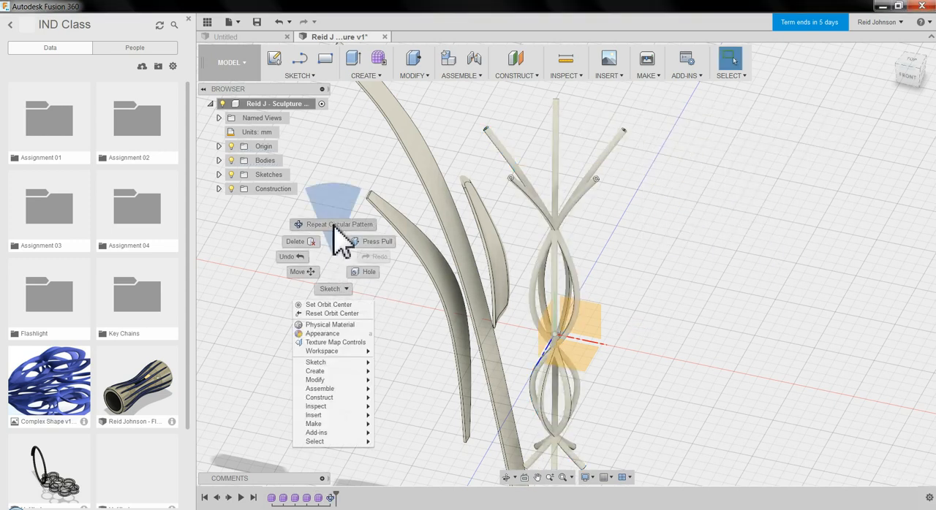
left_click(347, 206)
left_click(492, 245)
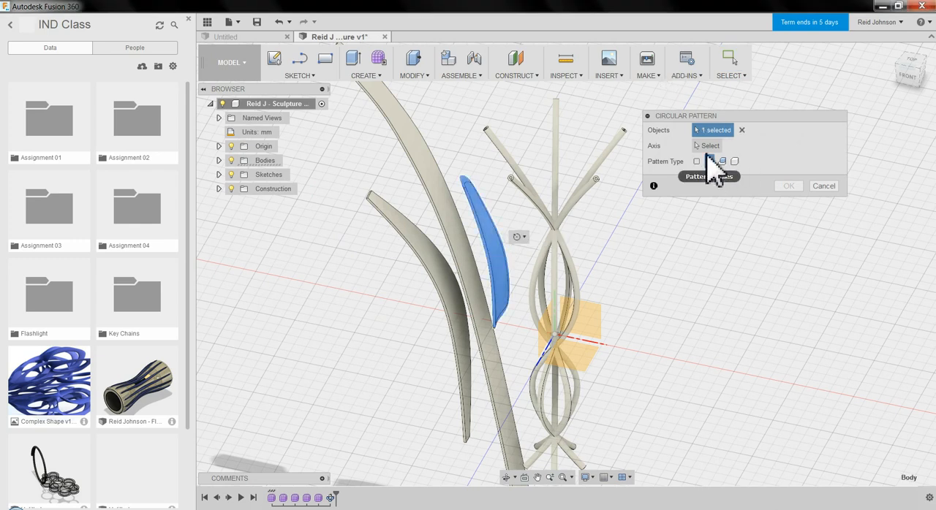
left_click(706, 146)
mouse_move(574, 311)
middle_mouse_down("shift")
mouse_move(627, 318)
mouse_move(619, 335)
mouse_move(621, 303)
mouse_move(554, 318)
mouse_move(606, 299)
mouse_move(562, 300)
middle_mouse_up("shift")
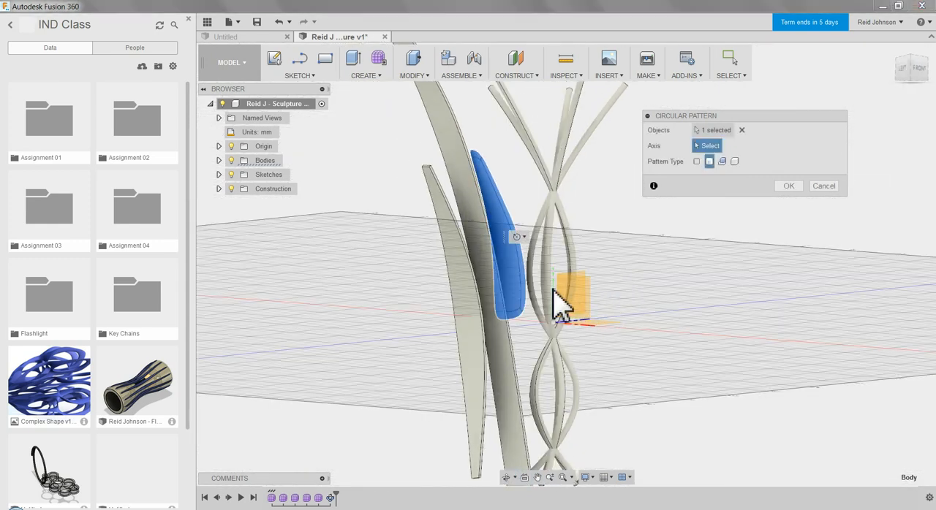
left_click(554, 292)
double_click(726, 191)
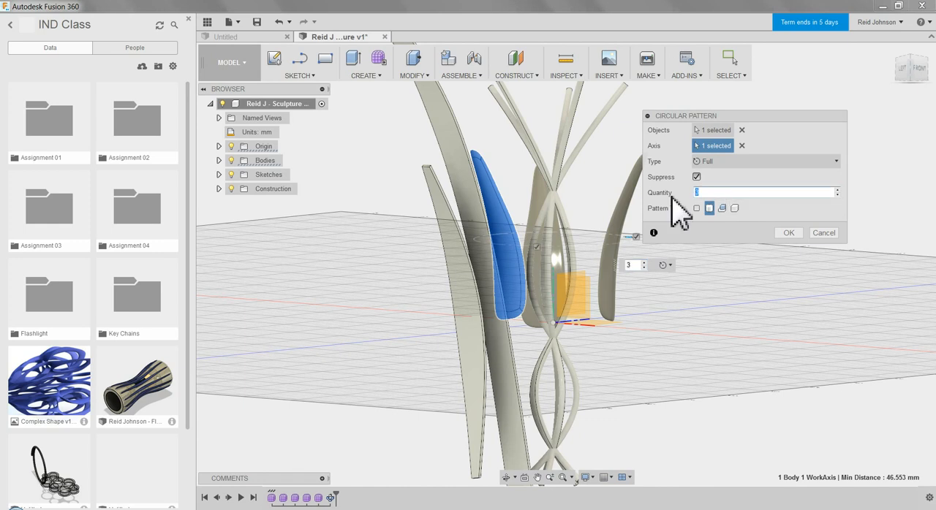
left_click(789, 233)
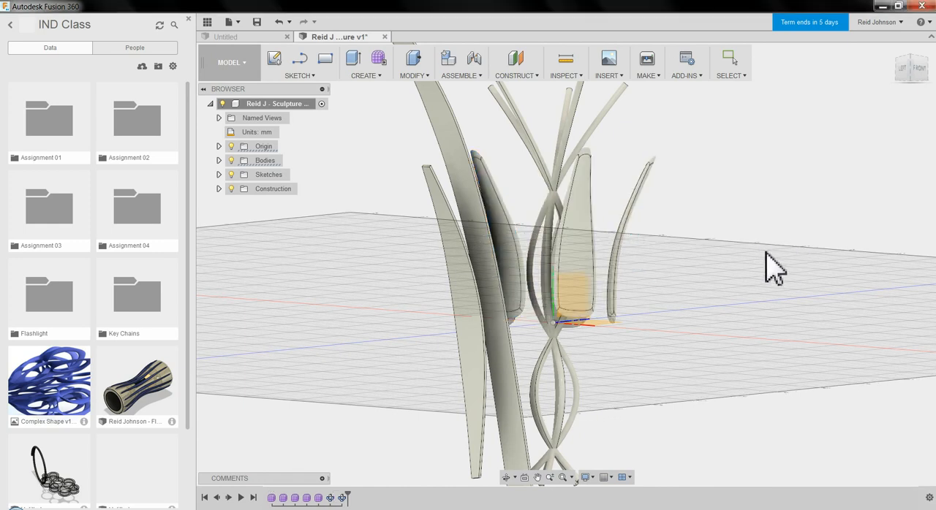
Create a full circular pattern of the tallest blade body around the vertical origin axis with a quantity of 10.
middle_click_drag(730, 210, 709, 223, "shift")
right_click(712, 162)
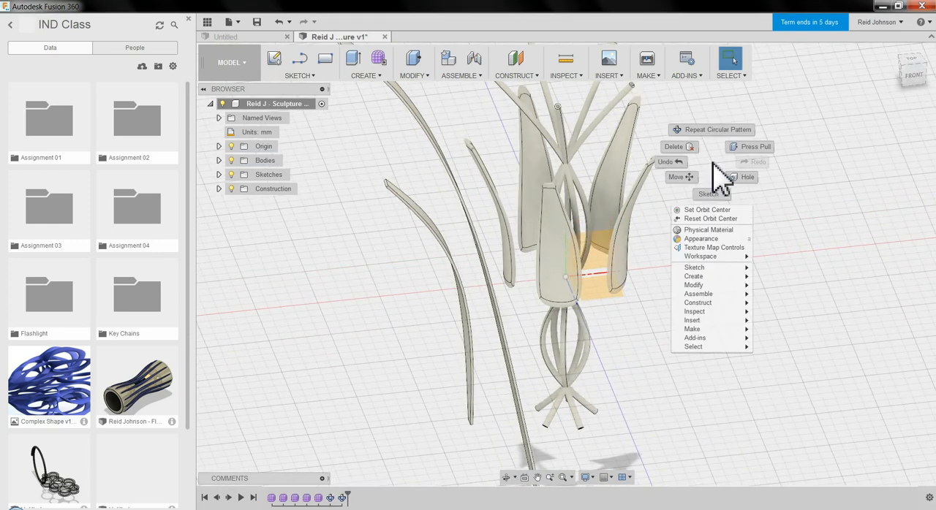
left_click(735, 150)
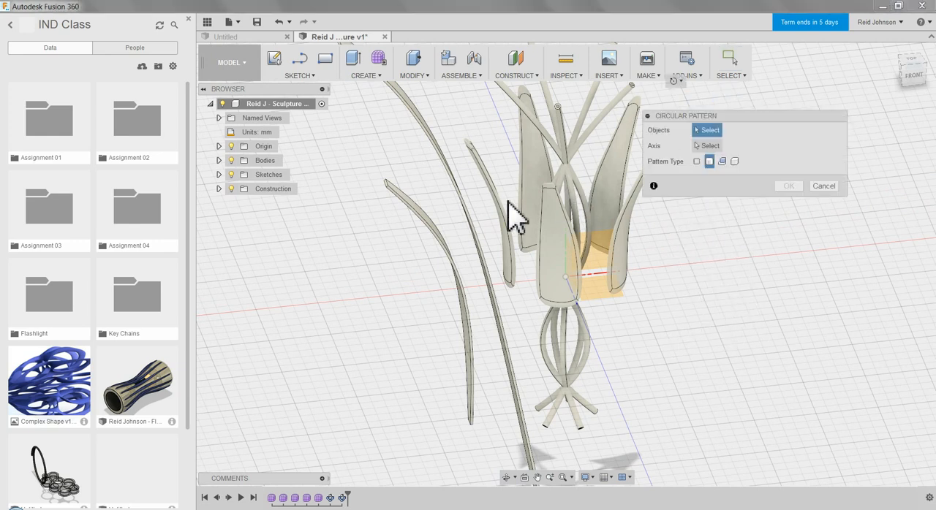
left_click(471, 219)
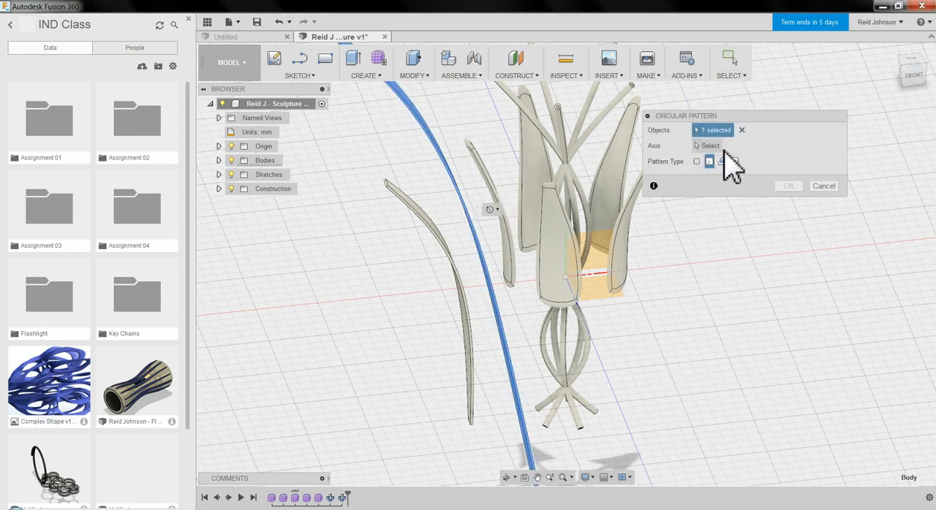
left_click(707, 145)
middle_click_drag(690, 264, 615, 234, "shift")
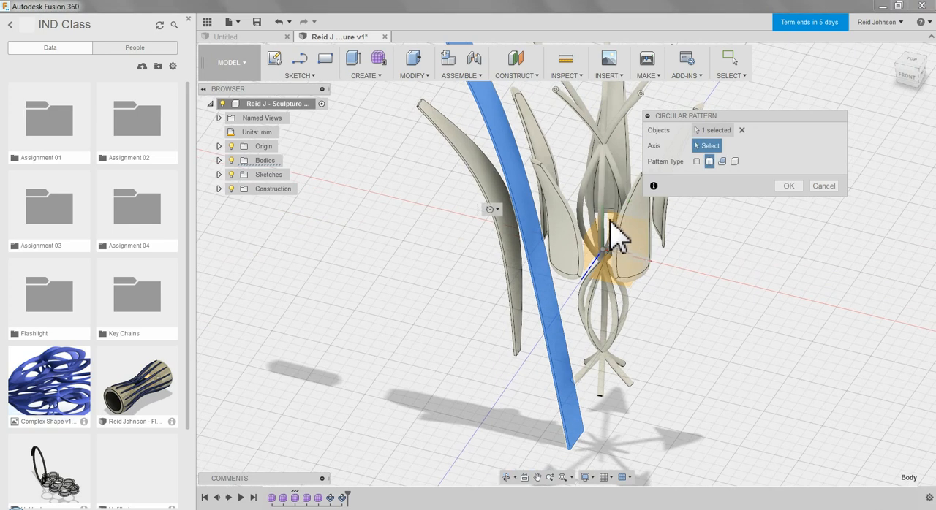
left_click(623, 230)
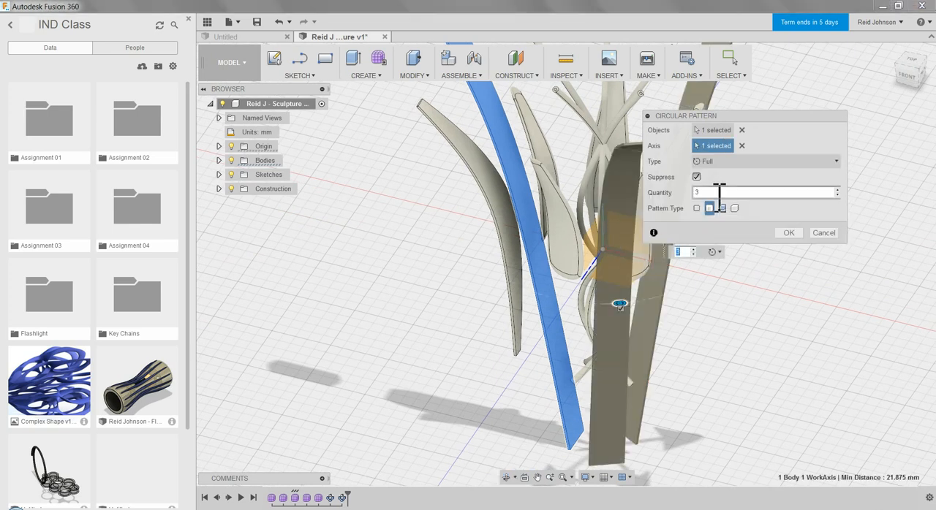
left_click_drag(719, 197, 657, 199)
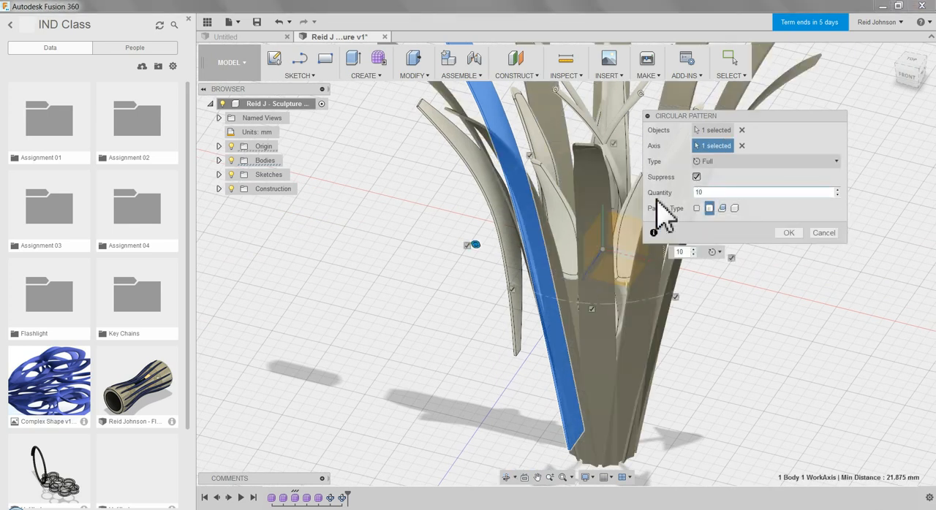
left_click(788, 233)
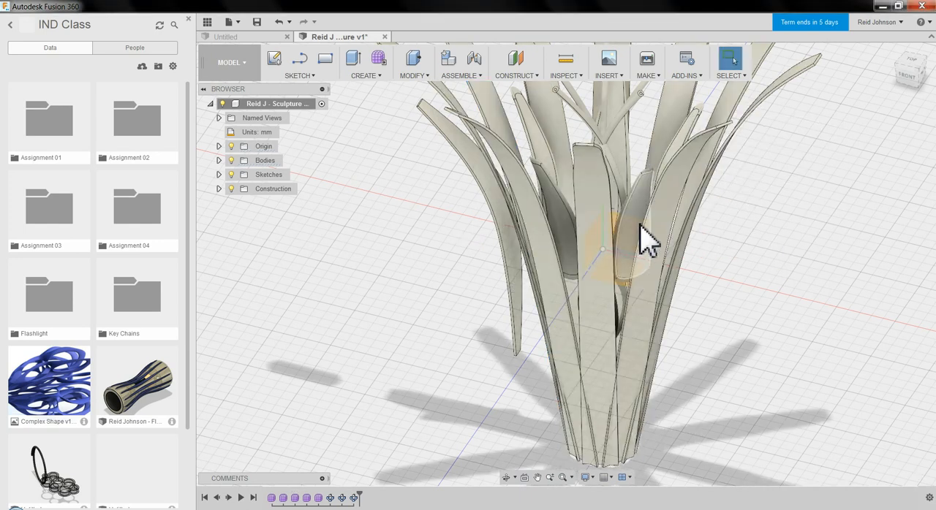
Create a full circular pattern of the outer curved strip body around the vertical origin axis with a quantity of 5.
middle_click_drag(643, 236, 689, 228, "shift")
right_click(826, 260)
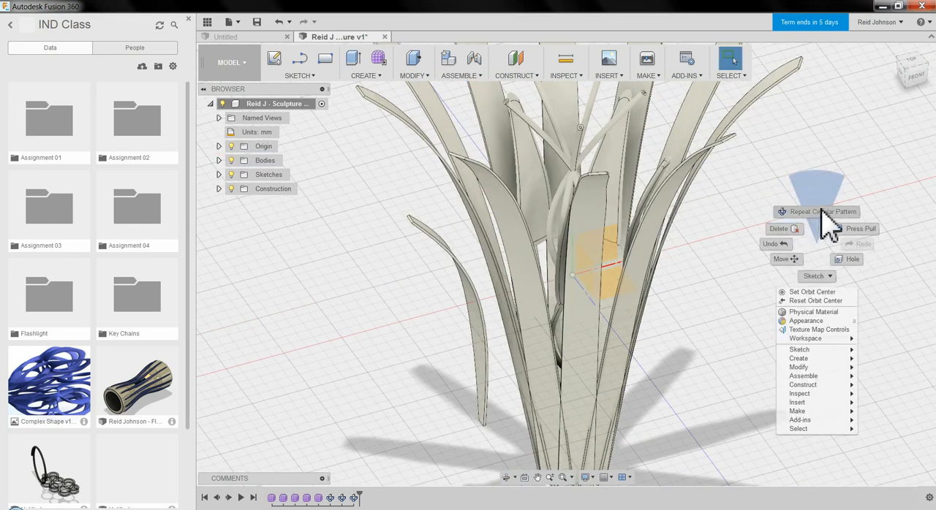
left_click(831, 226)
left_click(478, 314)
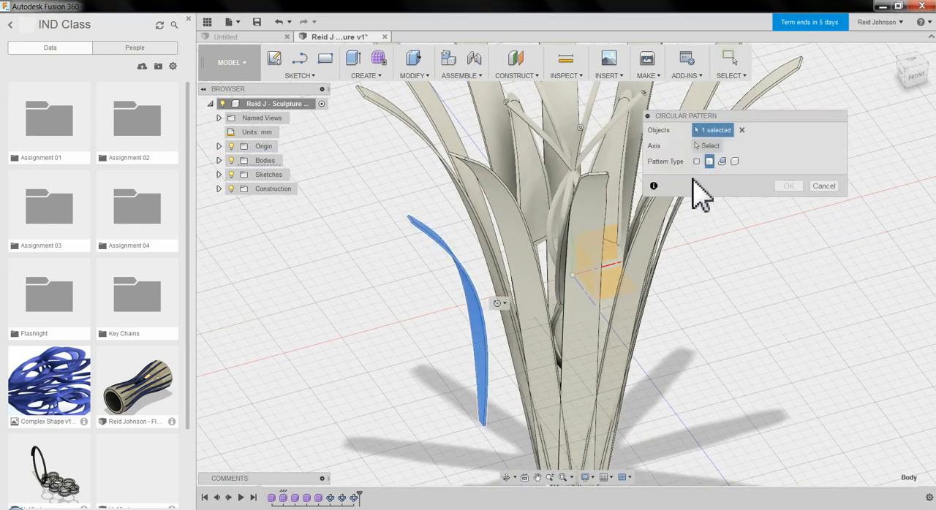
left_click(708, 145)
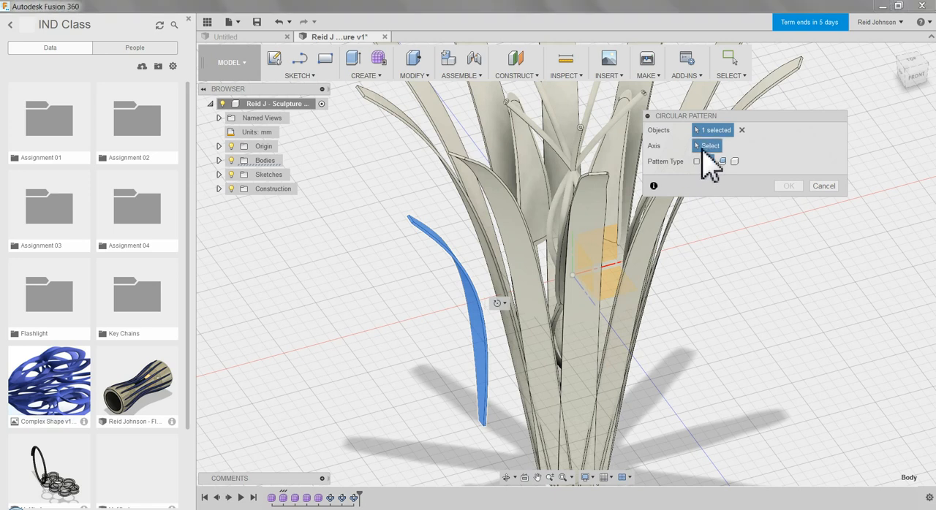
left_click(579, 268)
left_click_drag(723, 193, 645, 203)
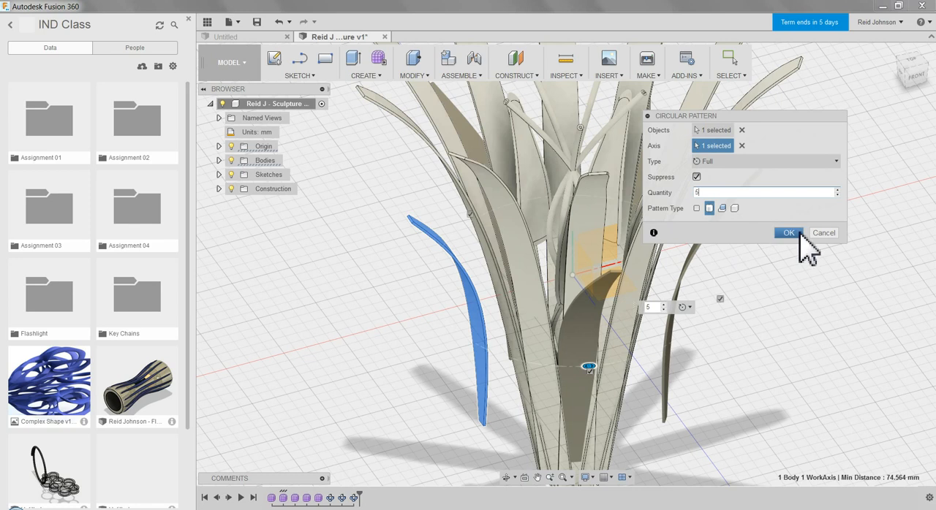
left_click(800, 232)
Create a full circular pattern of the torus ring body around the vertical origin axis with a quantity of 15.
scroll(711, 206, "down", 4)
middle_click_drag(764, 208, 725, 209, "shift")
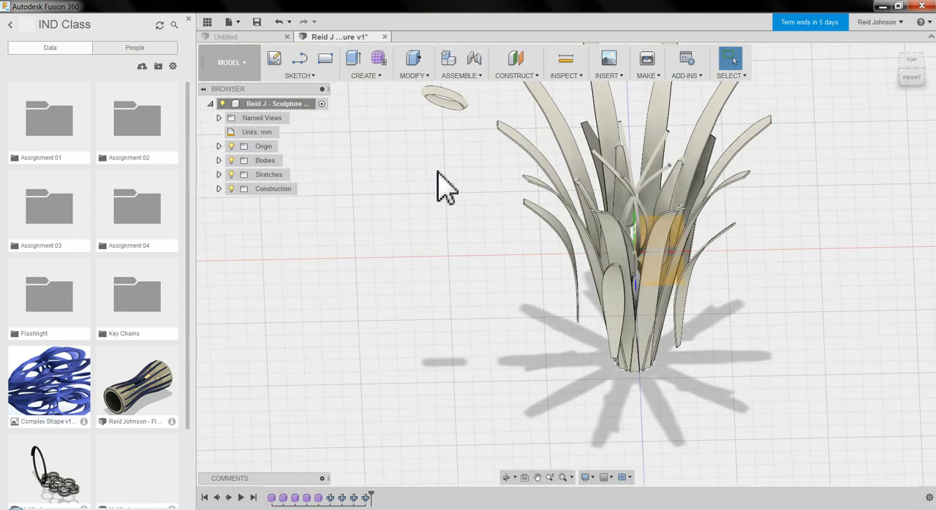
right_click(437, 174)
left_click(443, 139)
left_click(449, 103)
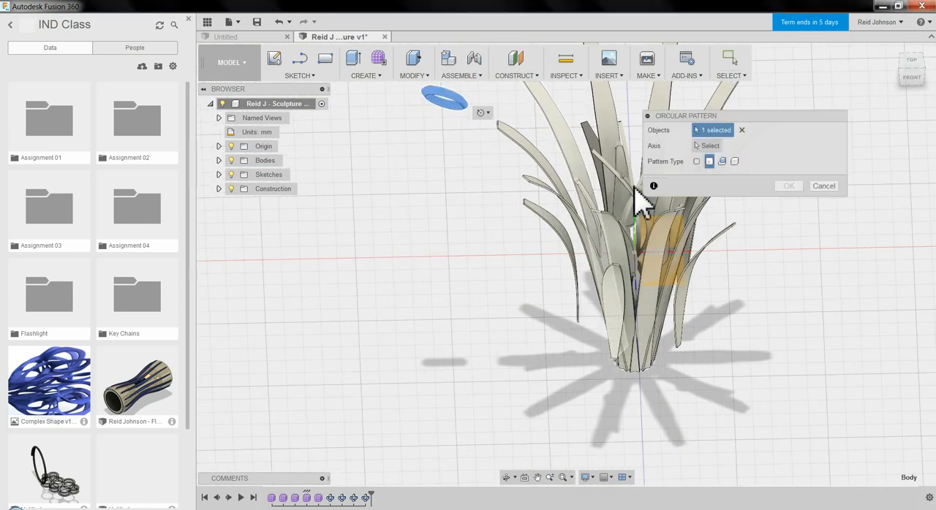
middle_click_drag(585, 256, 420, 276)
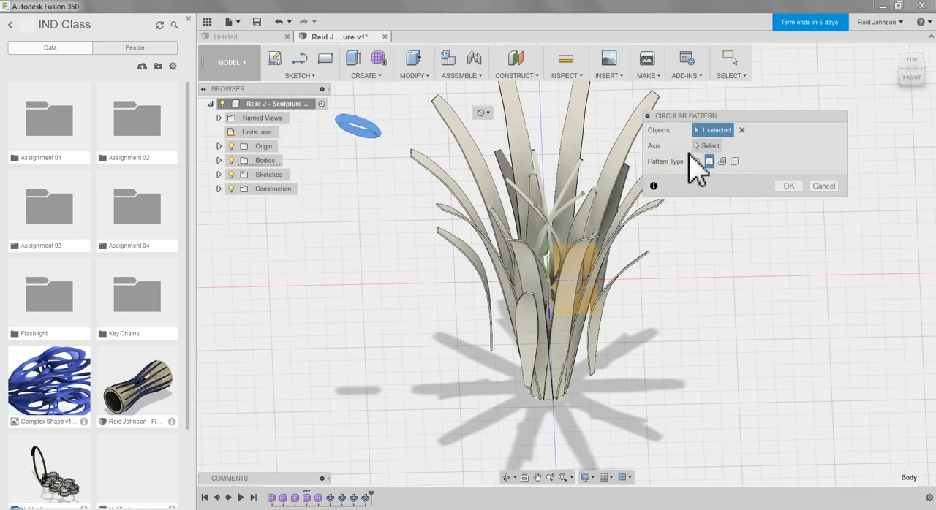
left_click(706, 146)
left_click(557, 265)
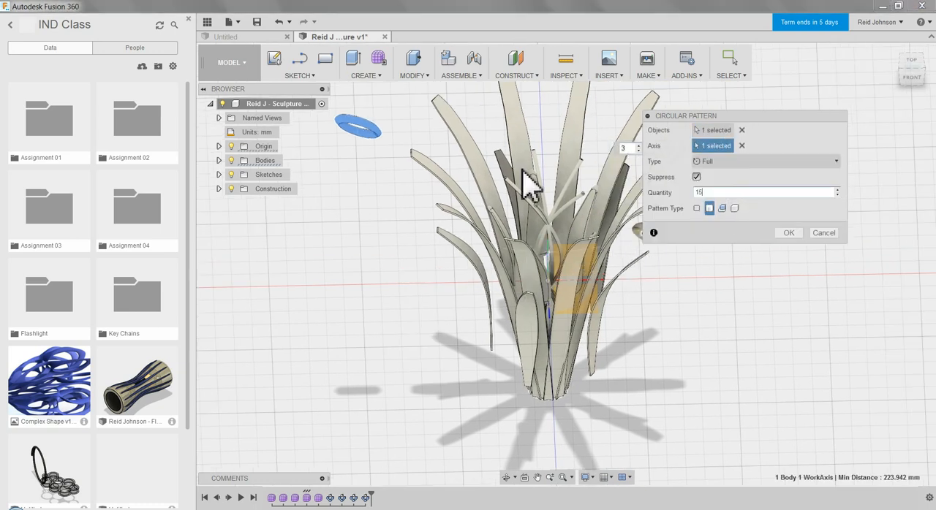
left_click(788, 232)
Switch to the Render workspace with the whole patterned sculpture seen from the front.
scroll(718, 272, "up", 2)
scroll(721, 263, "down", 4)
middle_click_drag(725, 264, 737, 219, "shift")
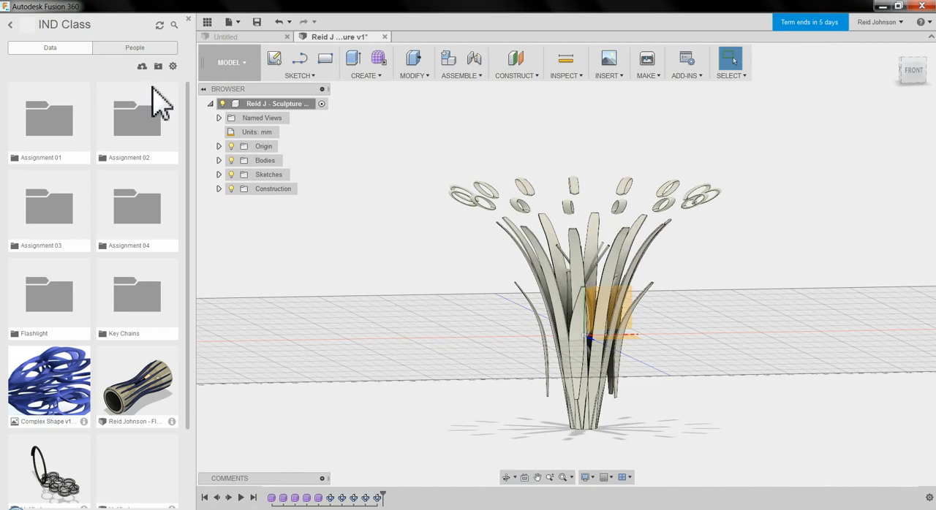
left_click(227, 64)
left_click(232, 135)
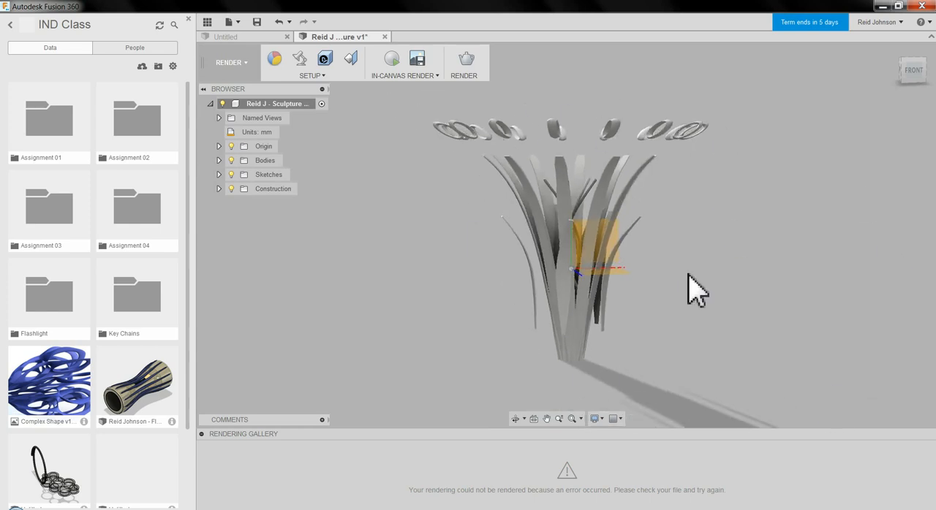
Frame the render view as a close-up of the sculpture's upper blades and ring circle, seen from the front and slightly above.
middle_click_drag(685, 260, 690, 276)
scroll(660, 249, "up", 3)
scroll(666, 259, "up", 6)
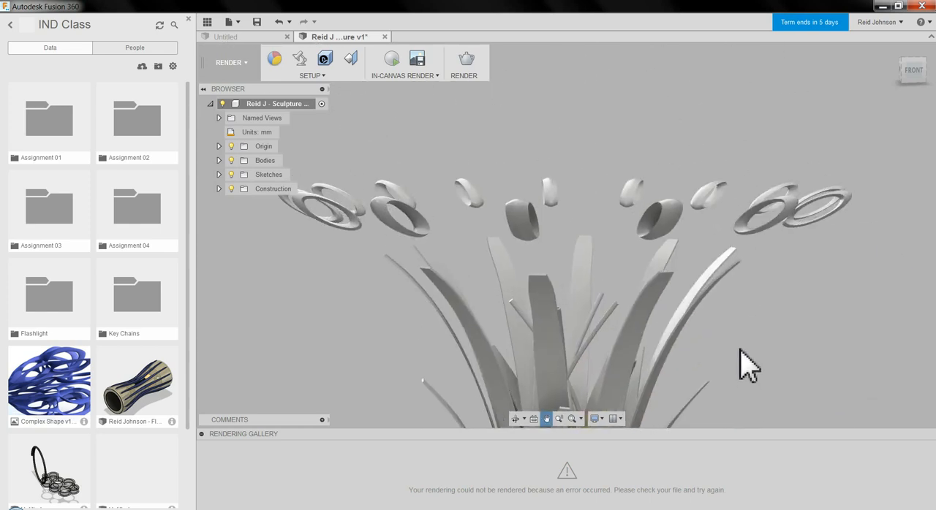
middle_click_drag(780, 324, 779, 336, "shift")
middle_click_drag(780, 336, 787, 348)
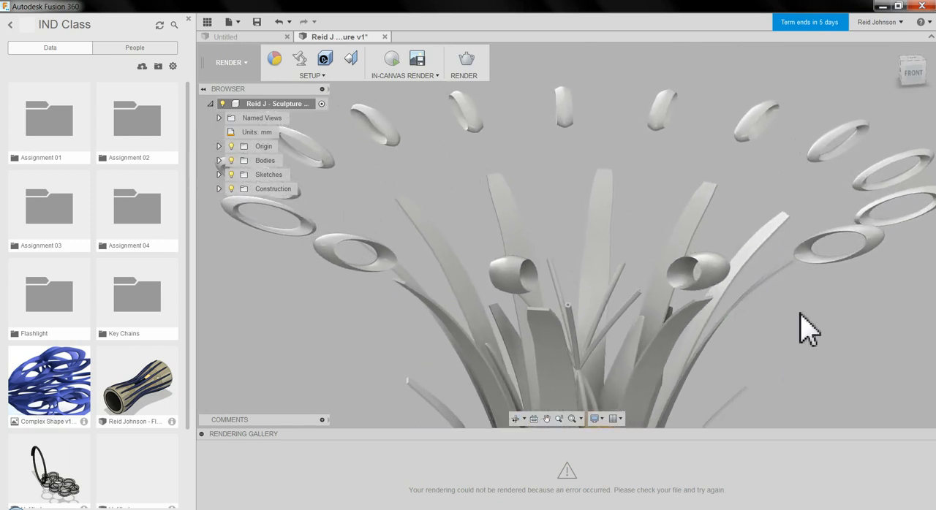
middle_click_drag(800, 317, 799, 312, "shift")
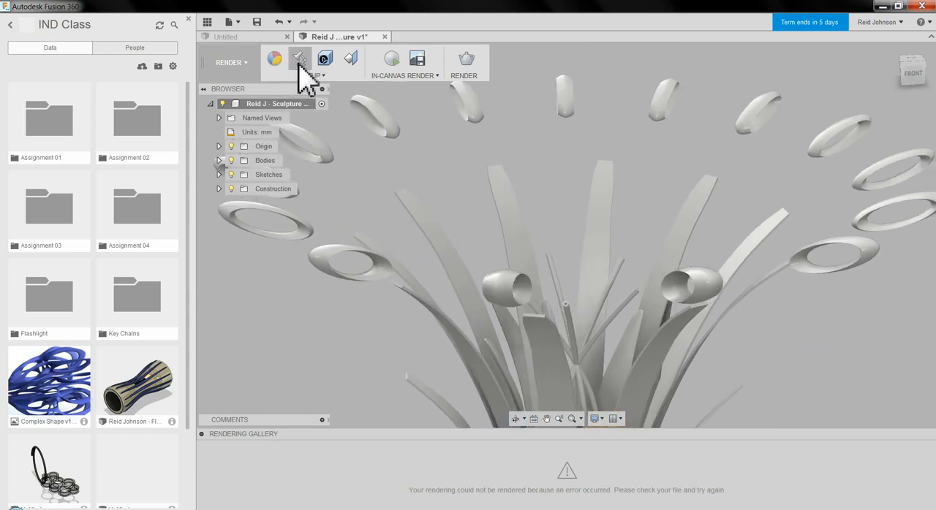
Set the scene's solid background color to blue with RGB values 76, 100, 155.
left_click(300, 60)
left_click(179, 196)
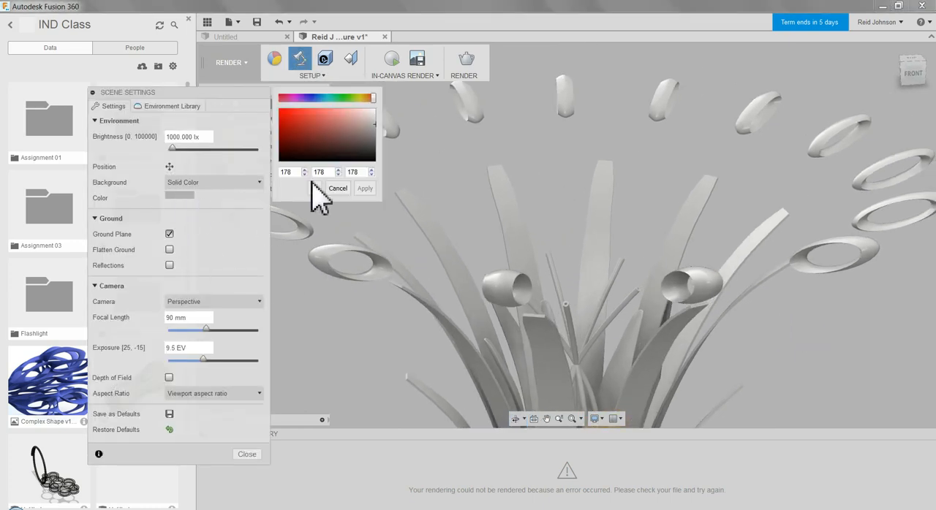
left_click_drag(374, 96, 317, 105)
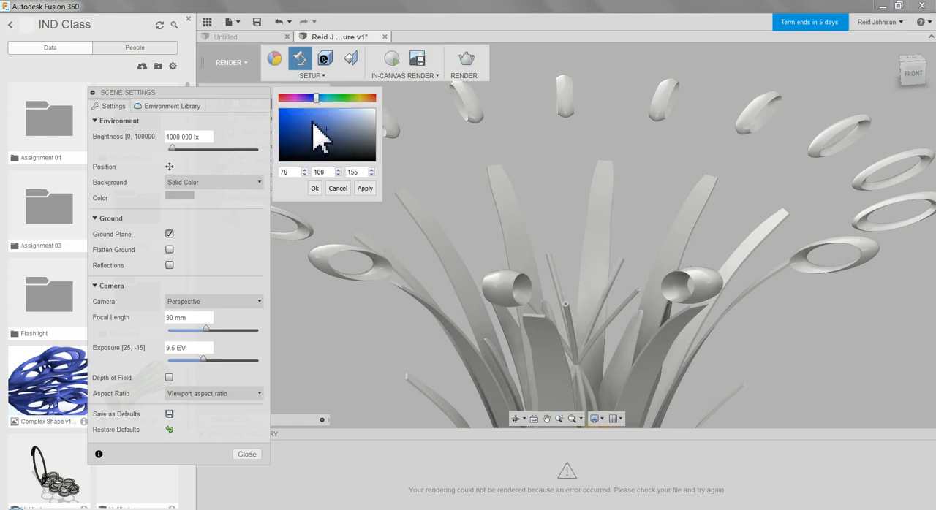
left_click(365, 188)
left_click(315, 188)
Apply the Plaza environment from the Fusion 360 Library to the scene and close the scene settings.
left_click(166, 106)
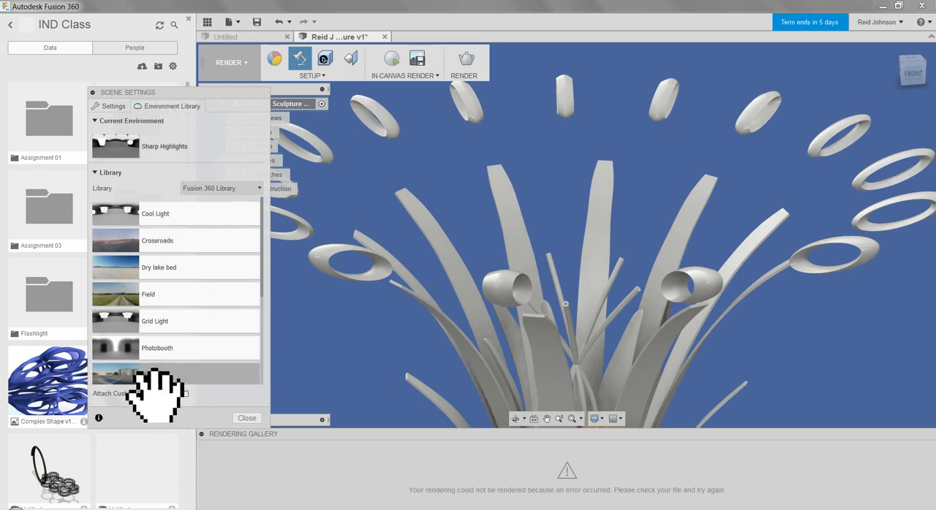
left_click_drag(156, 376, 549, 307)
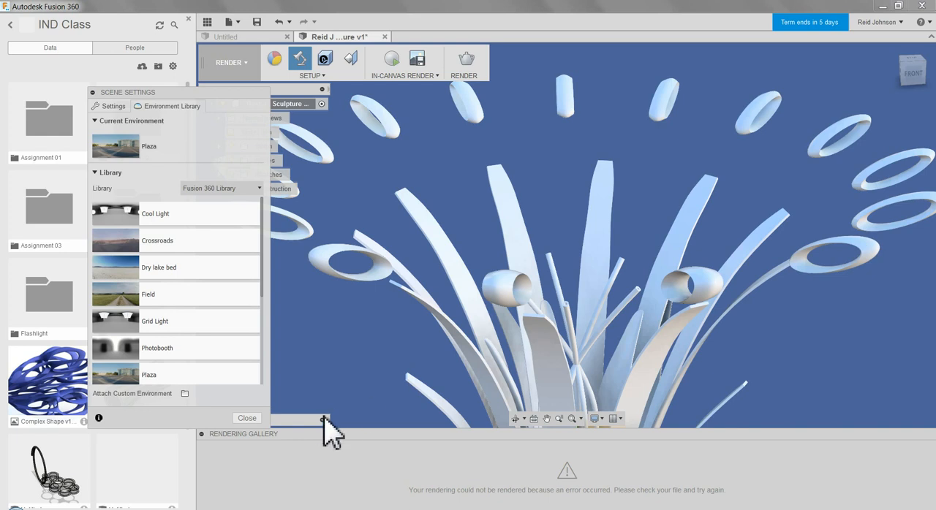
left_click(247, 418)
Start a cloud render of the sculpture at 1152x864 image size with Standard quality.
left_click(466, 65)
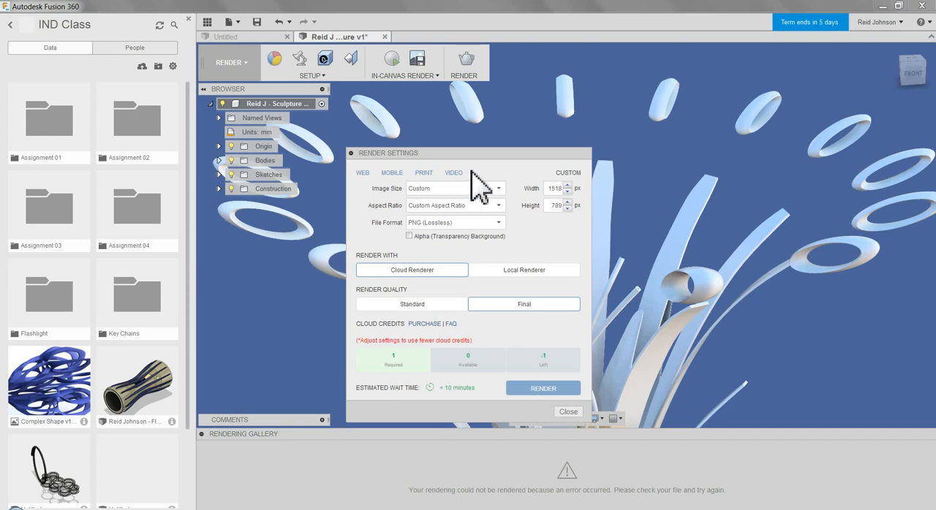
left_click(449, 189)
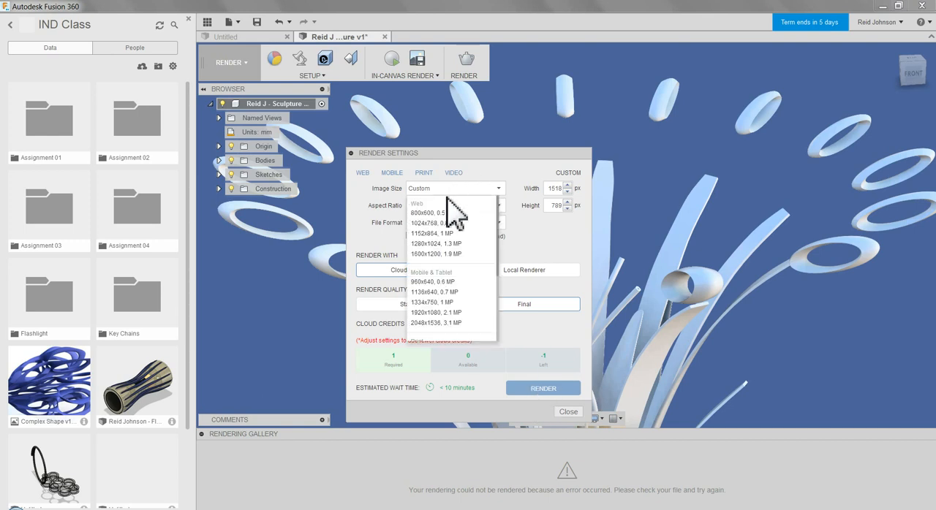
left_click(443, 240)
left_click(437, 304)
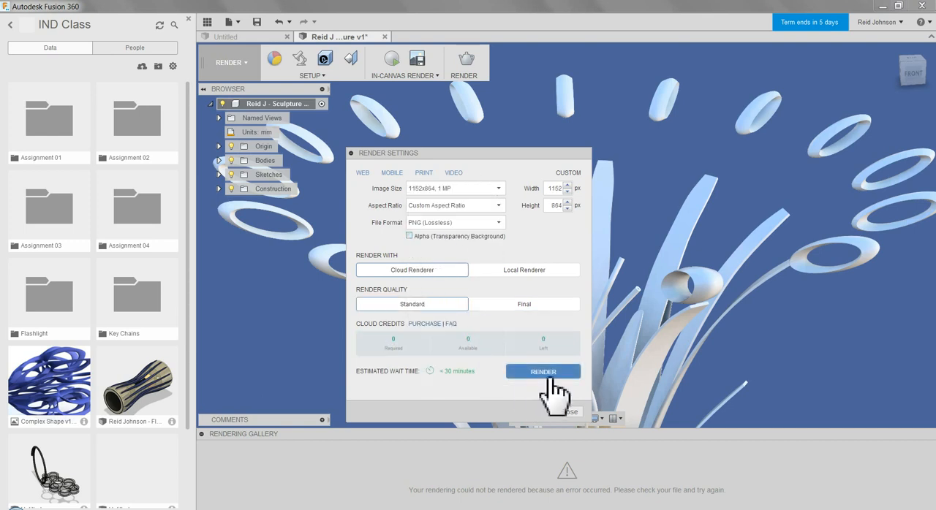
left_click(547, 374)
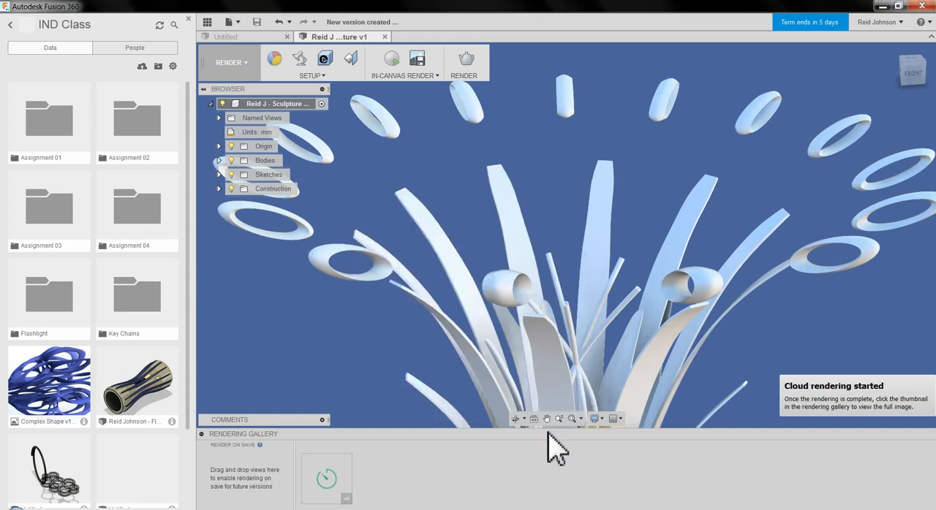